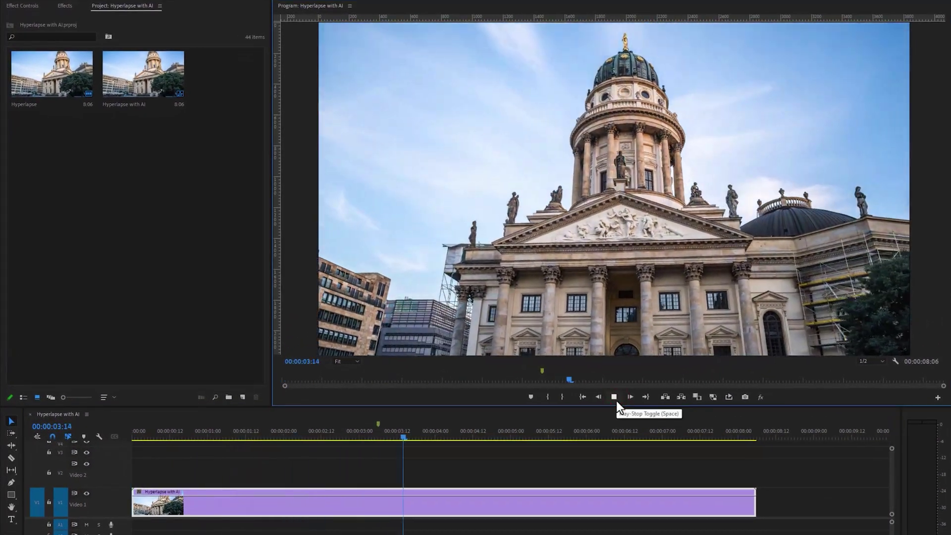
# Step: Stop playback and add a marker at frame 03:12 of the sequence
pyautogui.click(616, 400)
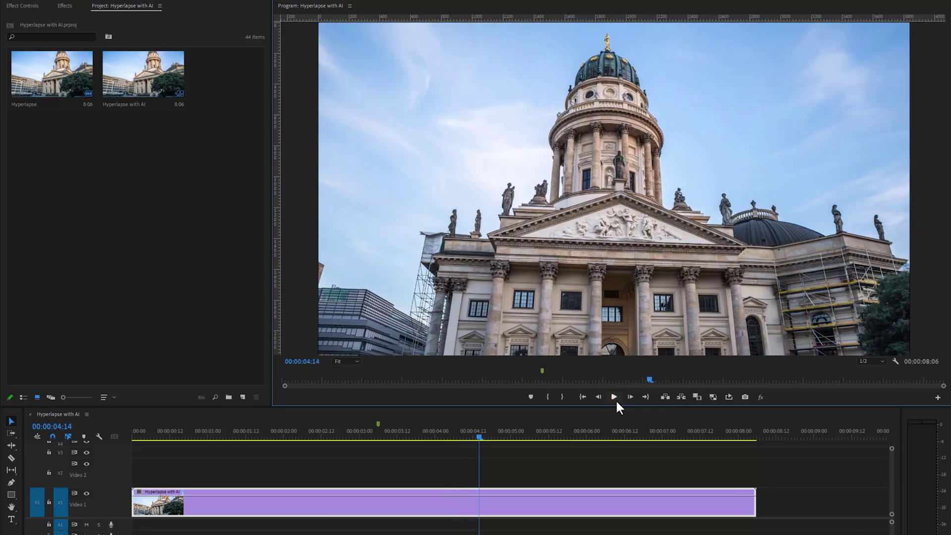
pyautogui.moveTo(478, 437); pyautogui.dragTo(377, 442)
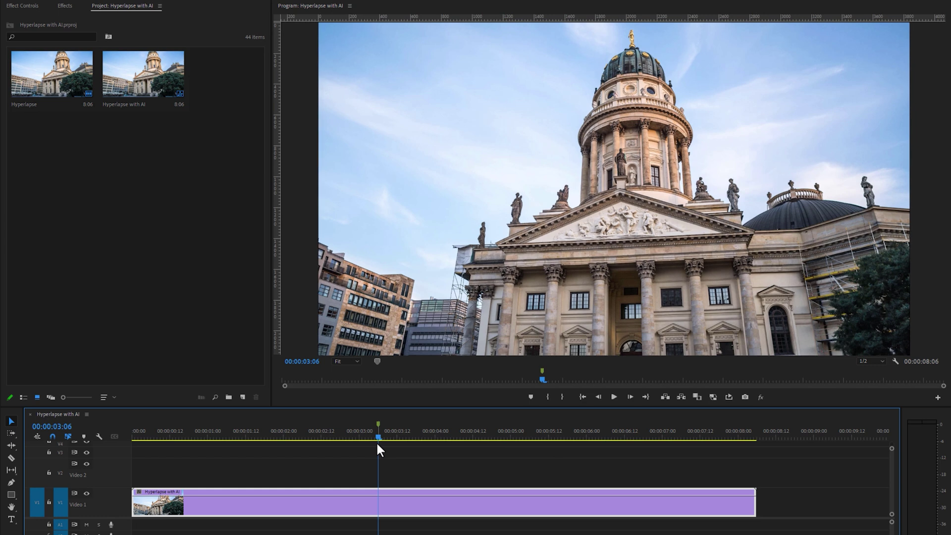
pyautogui.press('m')
# Step: Set the in point at 00:00:03:06 and the out point at 00:00:04:01
pyautogui.press('space')
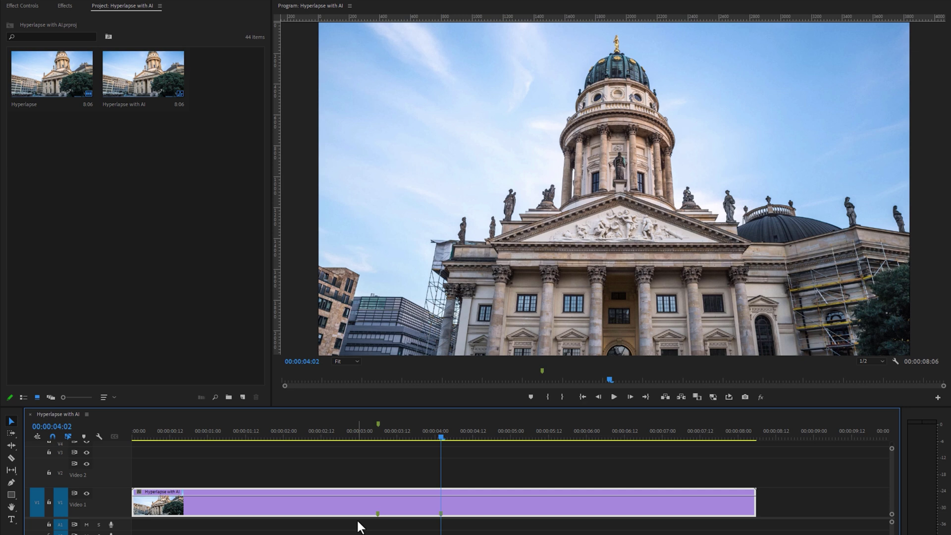
pyautogui.moveTo(430, 434)
pyautogui.mouseDown()
pyautogui.moveTo(381, 448)
pyautogui.moveTo(427, 449)
pyautogui.moveTo(378, 455)
pyautogui.mouseUp()
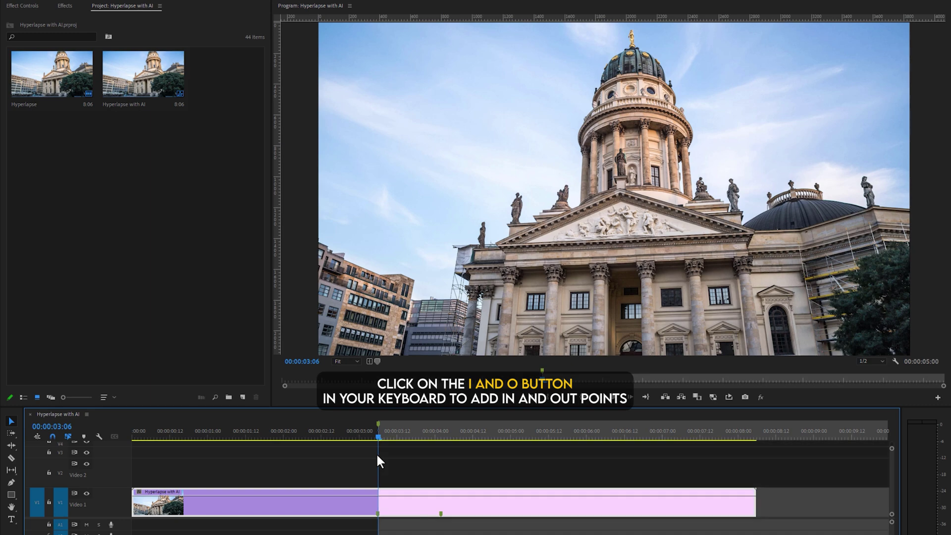
pyautogui.press('i')
pyautogui.click(437, 435)
pyautogui.press('o')
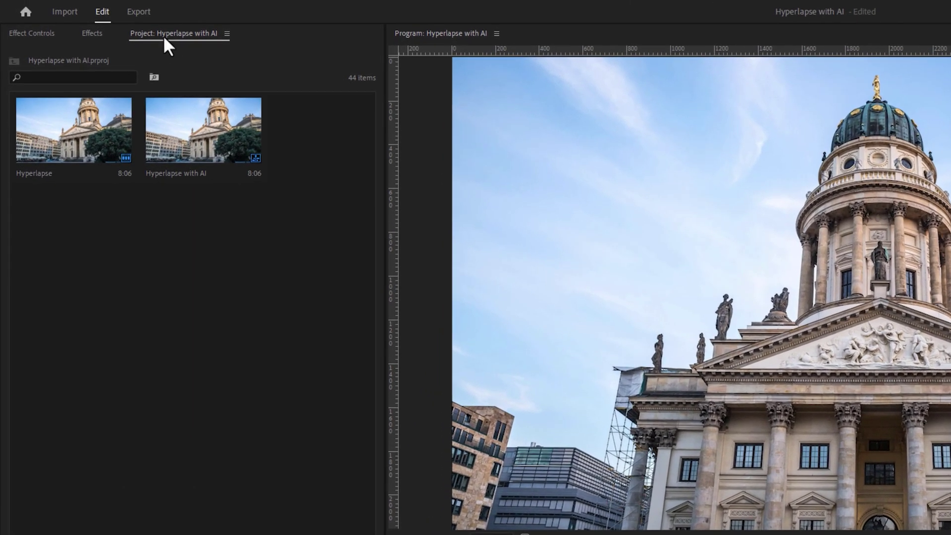
# Step: Point the export location to Desktop > Hyperlapse > Hyperlapse with AI
pyautogui.click(143, 13)
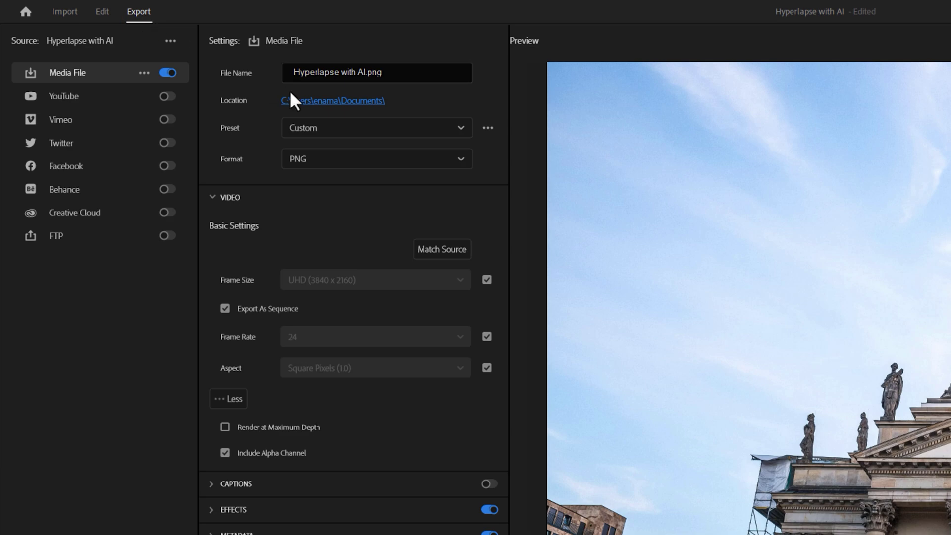
pyautogui.click(304, 100)
pyautogui.click(58, 127)
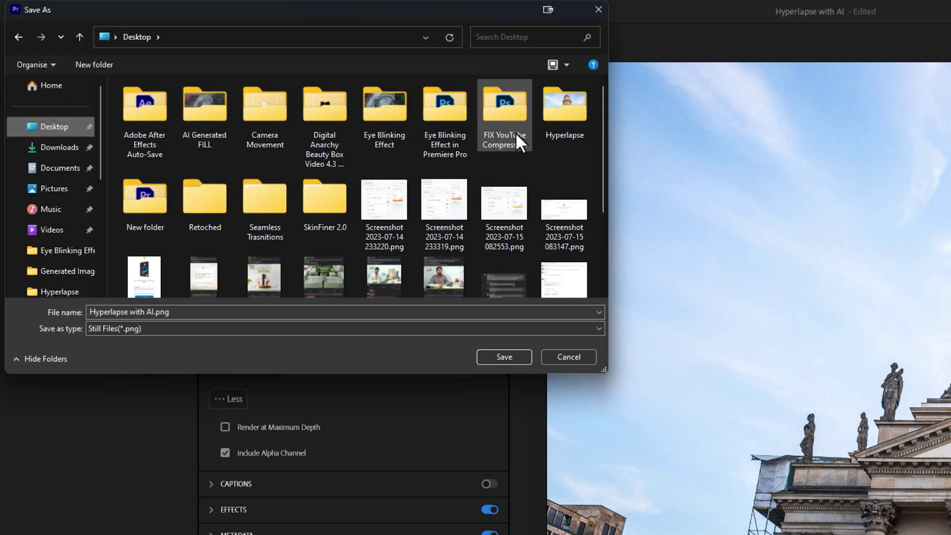
pyautogui.click(545, 126)
pyautogui.doubleClick(544, 124)
pyautogui.doubleClick(446, 126)
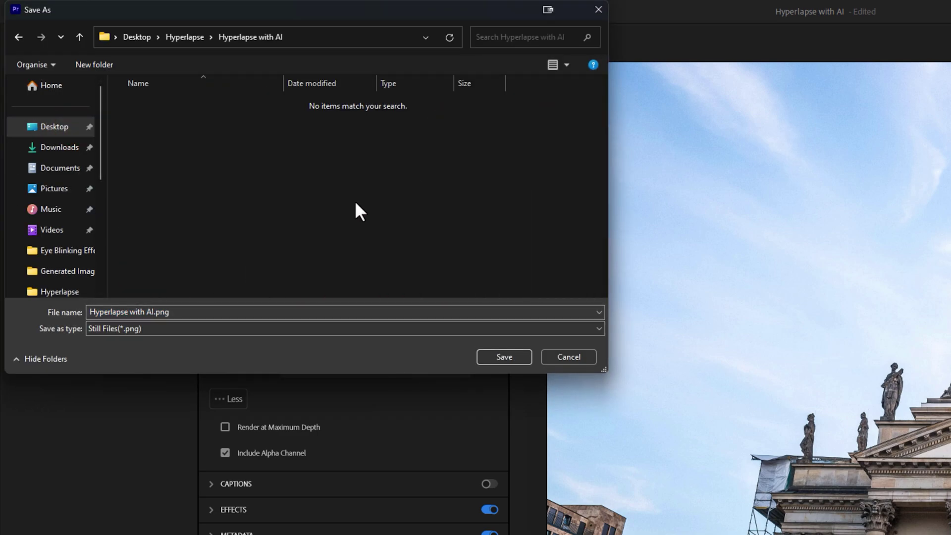
# Step: Create a new 'PNG Sequence' folder there and save the export into it
pyautogui.rightClick(310, 209)
pyautogui.moveTo(376, 381)
pyautogui.click(485, 374)
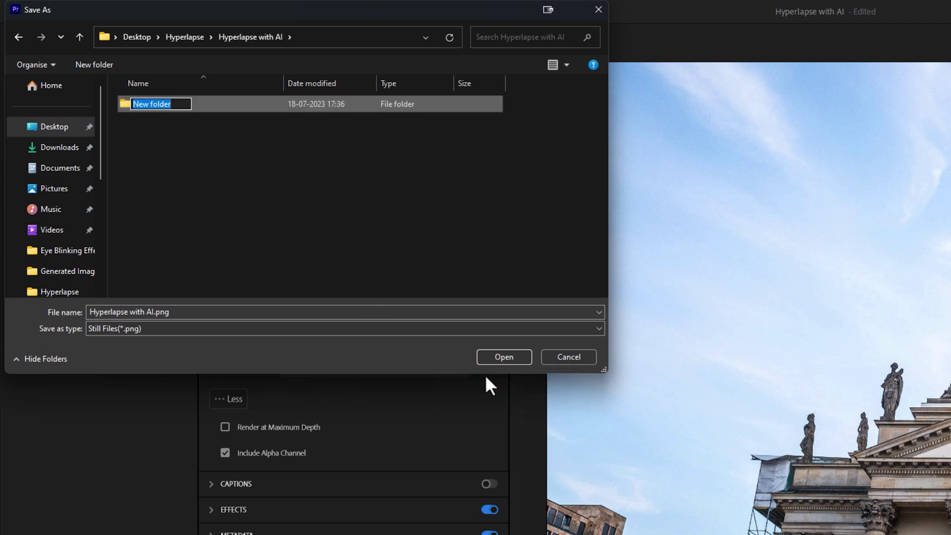
pyautogui.write('PNG Sequence')
pyautogui.press('Return')
pyautogui.doubleClick(352, 104)
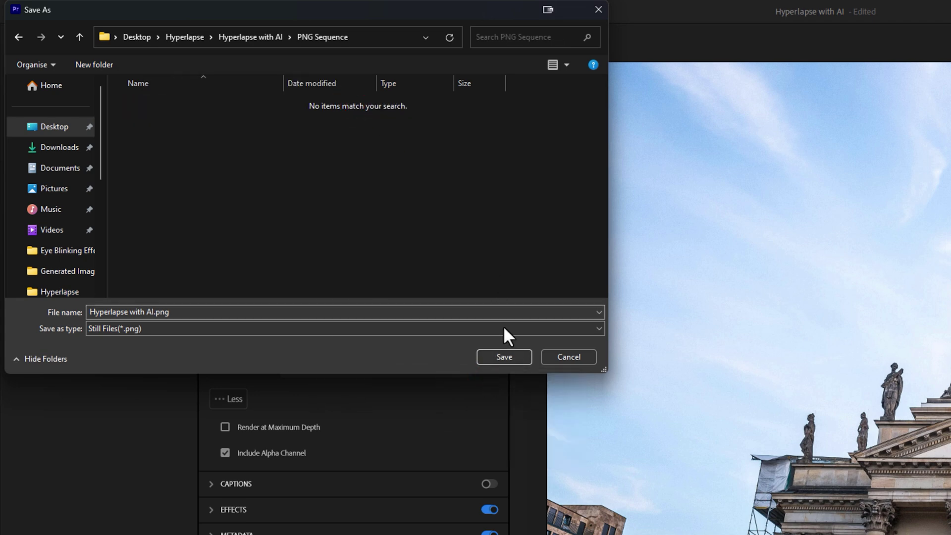
pyautogui.click(503, 356)
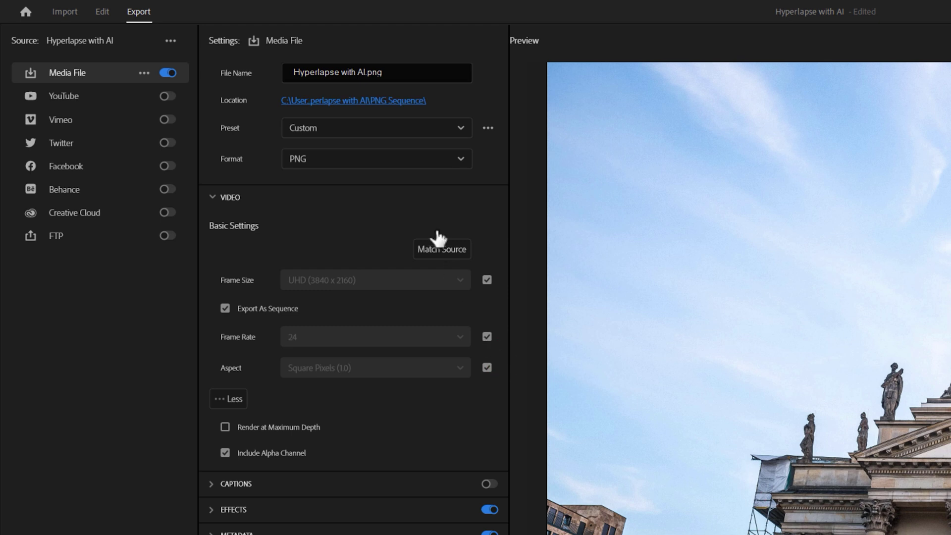
# Step: Keep PNG as the format and export the marked range as an image sequence
pyautogui.click(428, 159)
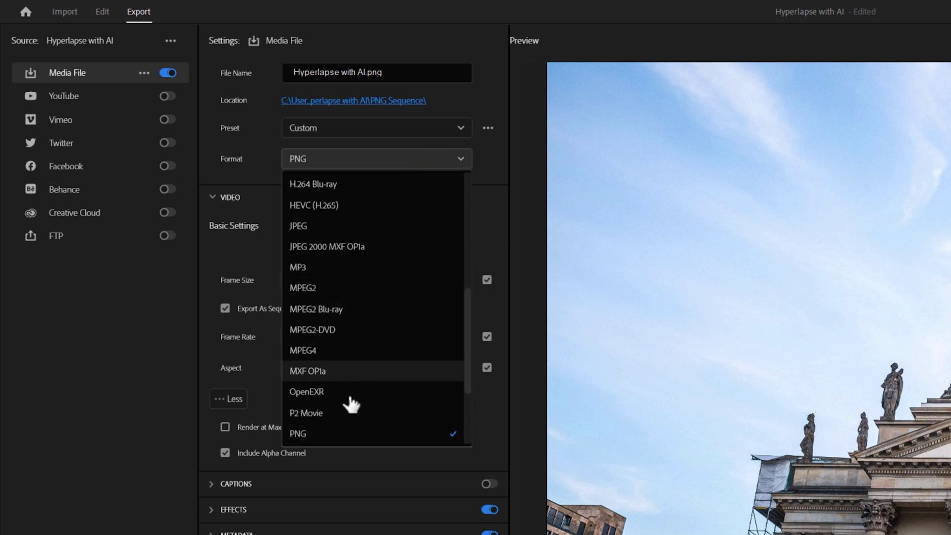
pyautogui.click(332, 433)
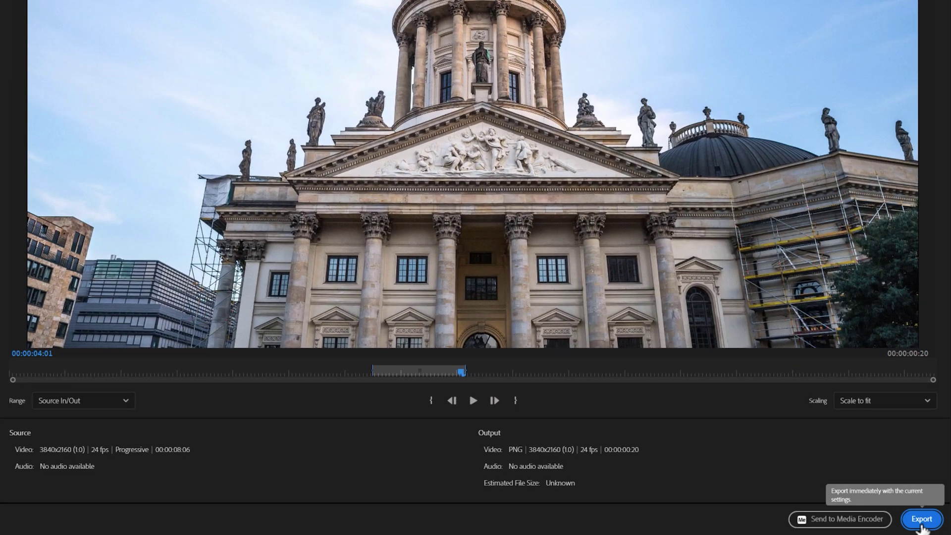
pyautogui.click(921, 520)
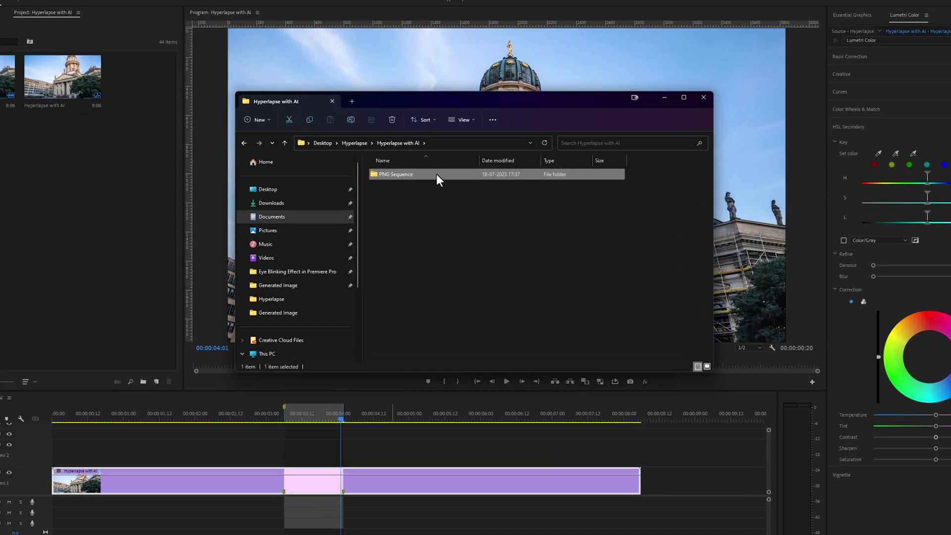
# Step: Select all 20 exported frames in PNG Sequence, then bring the Firefly browser window forward
pyautogui.doubleClick(416, 174)
pyautogui.click(356, 198)
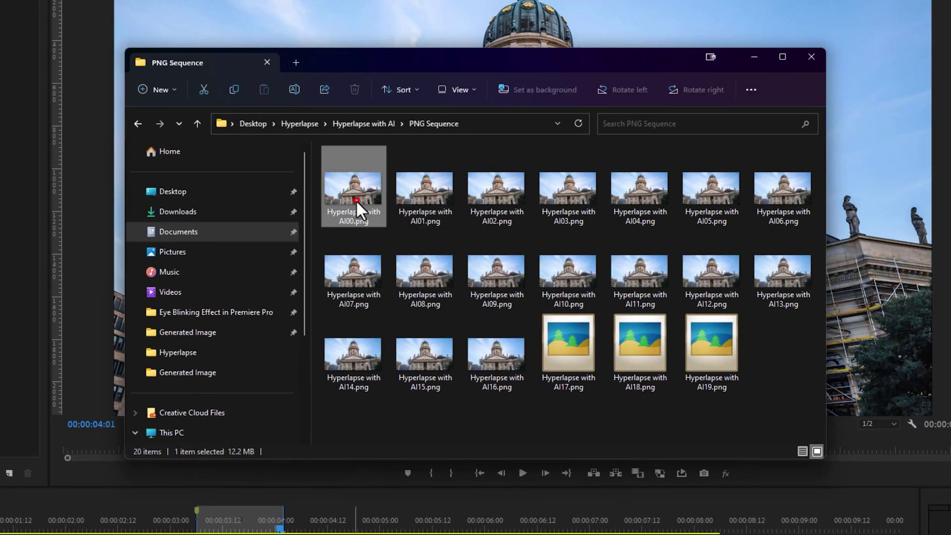
pyautogui.keyDown('shift'); pyautogui.click(711, 377); pyautogui.keyUp('shift')
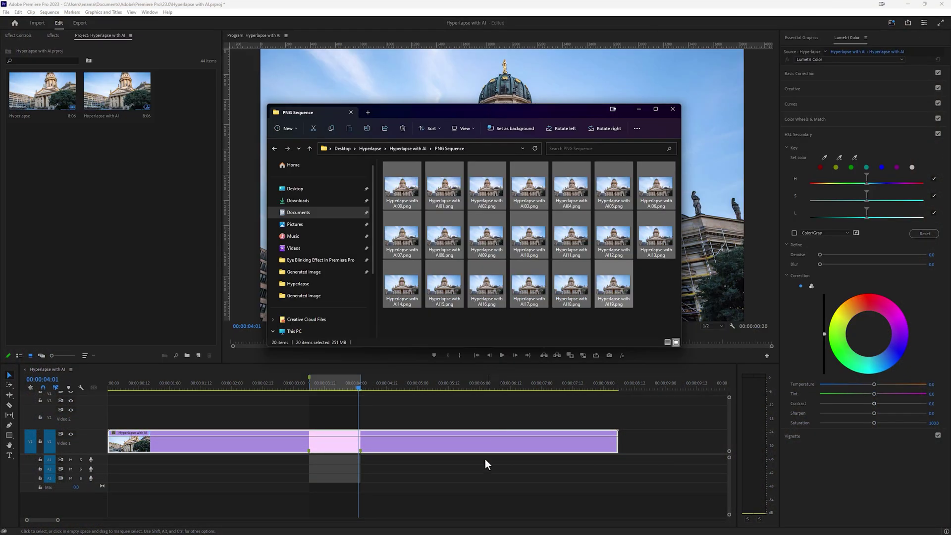
pyautogui.press('super')
pyautogui.click(461, 523)
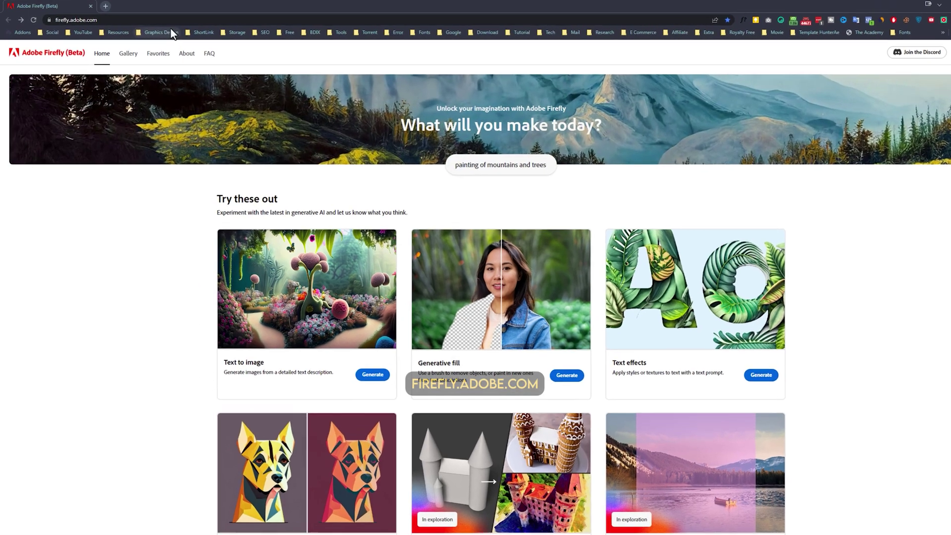
# Step: Open Firefly's Generative fill and upload Hyperlapse with AI00.png from the PNG Sequence folder
pyautogui.click(165, 19)
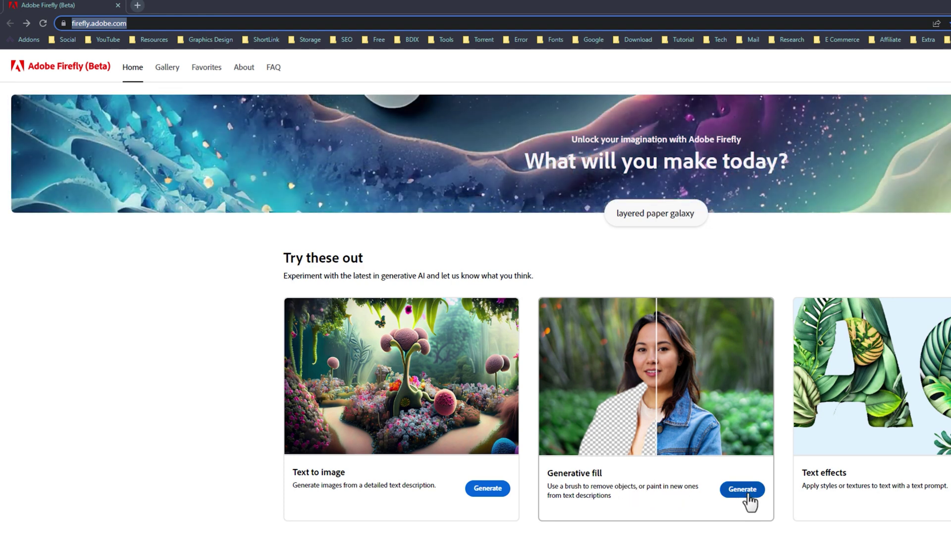
pyautogui.click(745, 493)
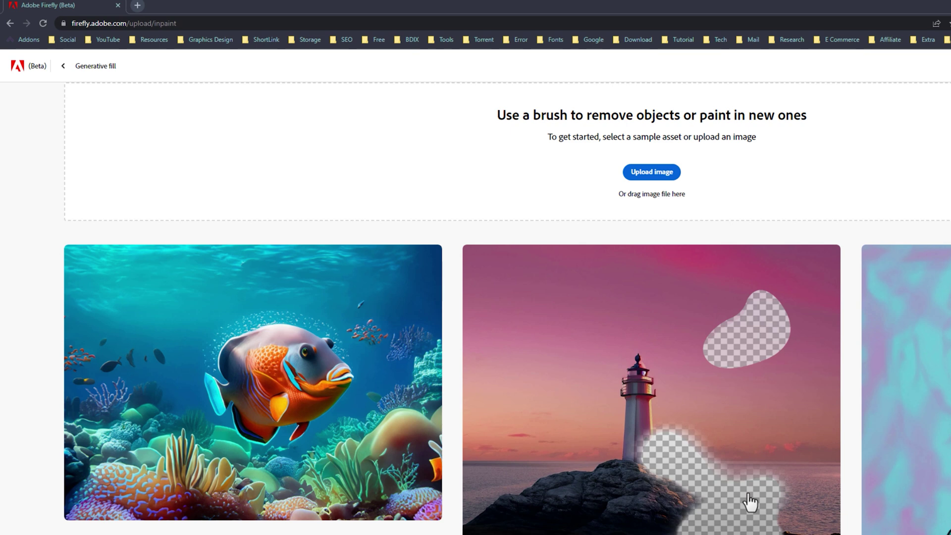
pyautogui.click(667, 177)
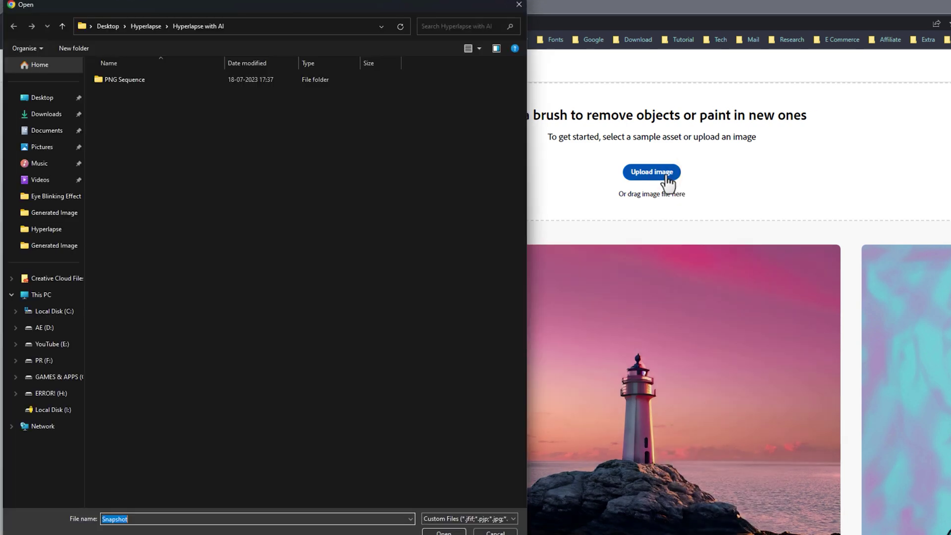
pyautogui.doubleClick(178, 81)
pyautogui.click(121, 101)
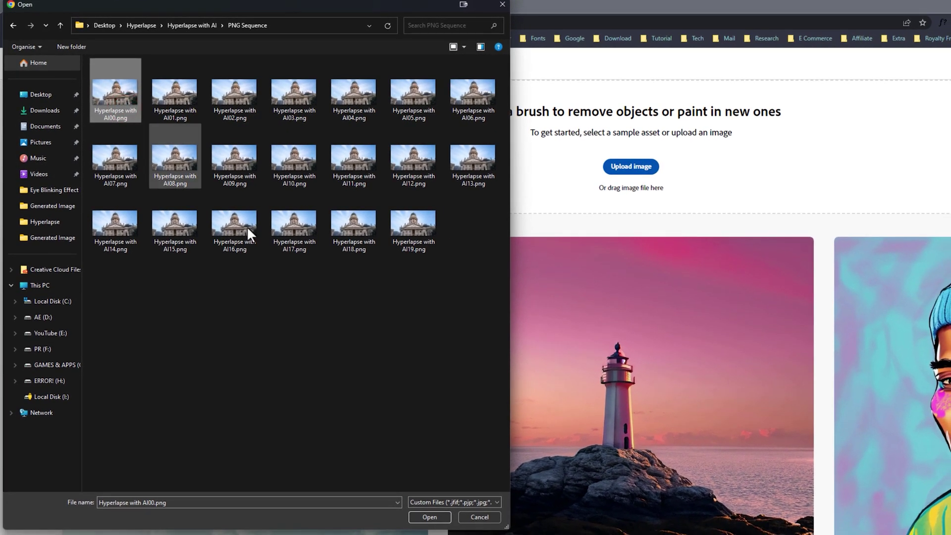
pyautogui.click(441, 533)
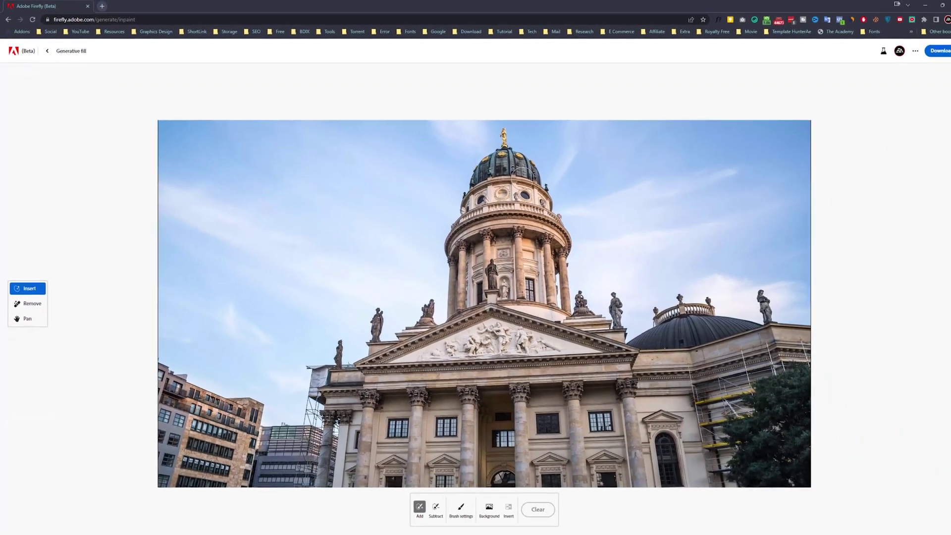
# Step: Zoom in, center the dome, brush a mask over it, and generate replacement domes
pyautogui.scroll(5, 513, 175)
pyautogui.press('h')
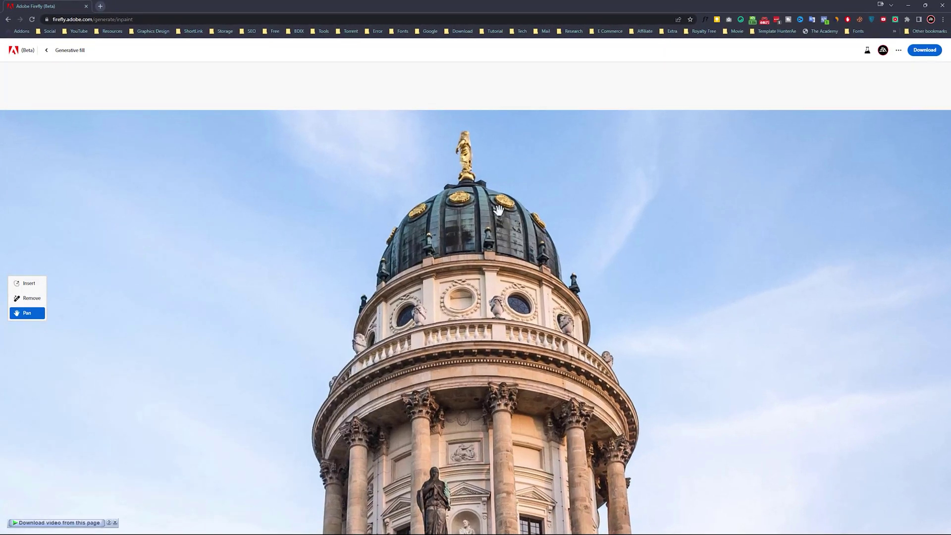
pyautogui.moveTo(498, 219); pyautogui.dragTo(507, 204)
pyautogui.press('i')
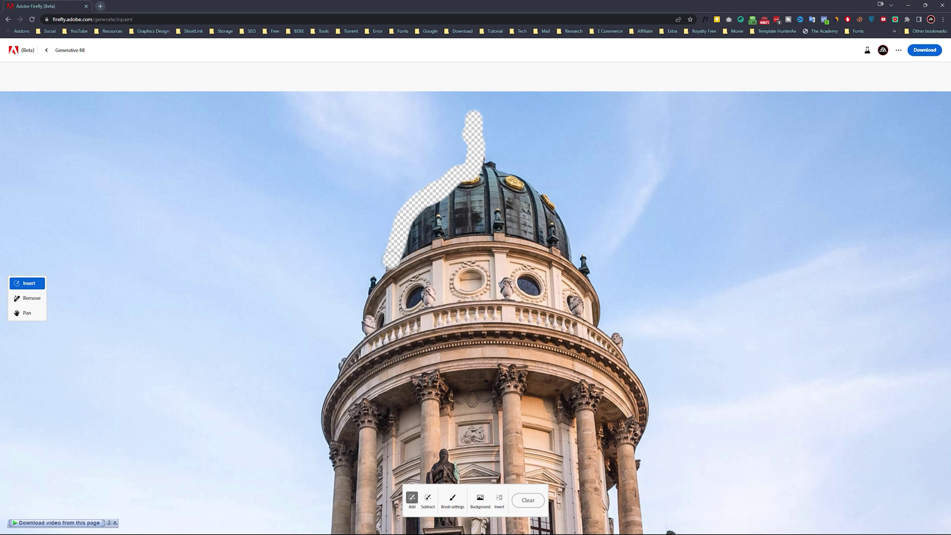
pyautogui.moveTo(365, 324)
pyautogui.mouseDown()
pyautogui.moveTo(438, 302)
pyautogui.moveTo(522, 299)
pyautogui.moveTo(589, 317)
pyautogui.moveTo(569, 261)
pyautogui.moveTo(485, 169)
pyautogui.moveTo(566, 298)
pyautogui.moveTo(493, 171)
pyautogui.moveTo(385, 301)
pyautogui.moveTo(498, 188)
pyautogui.moveTo(465, 246)
pyautogui.mouseUp()
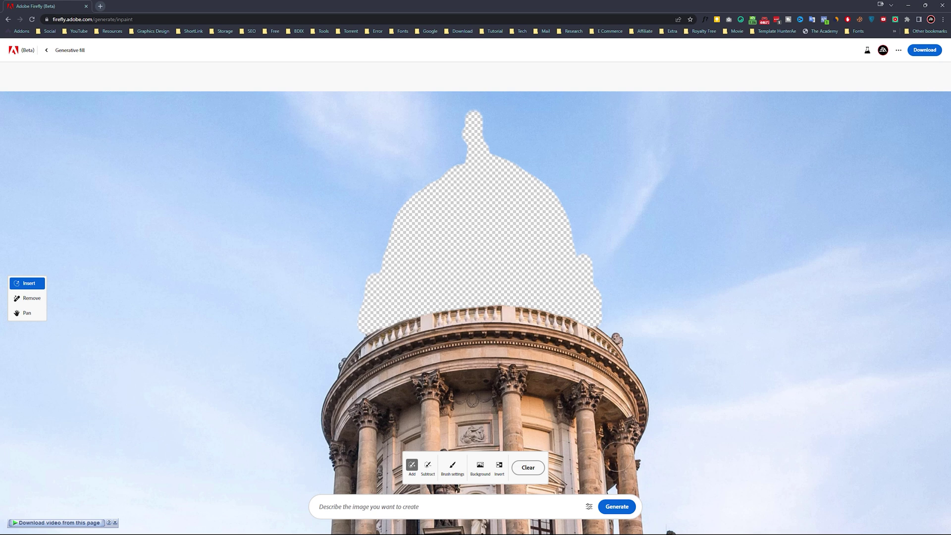
pyautogui.click(617, 507)
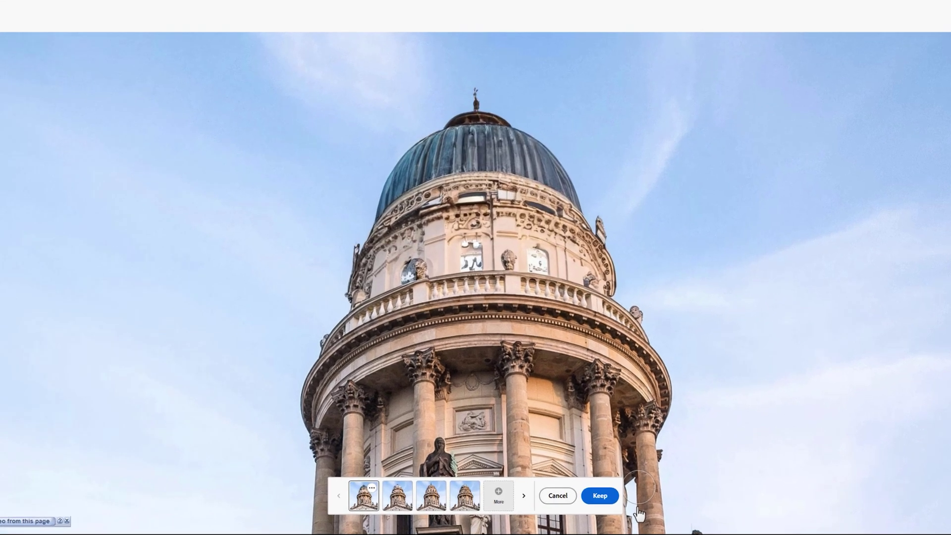
# Step: Compare the four dome variations, request a fresh batch, then keep the first variation
pyautogui.click(392, 495)
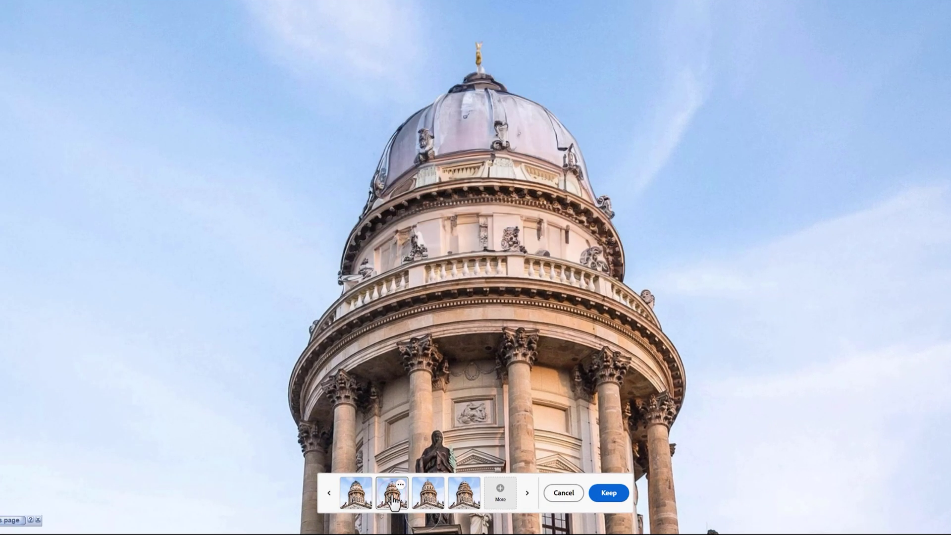
pyautogui.click(428, 503)
pyautogui.click(464, 501)
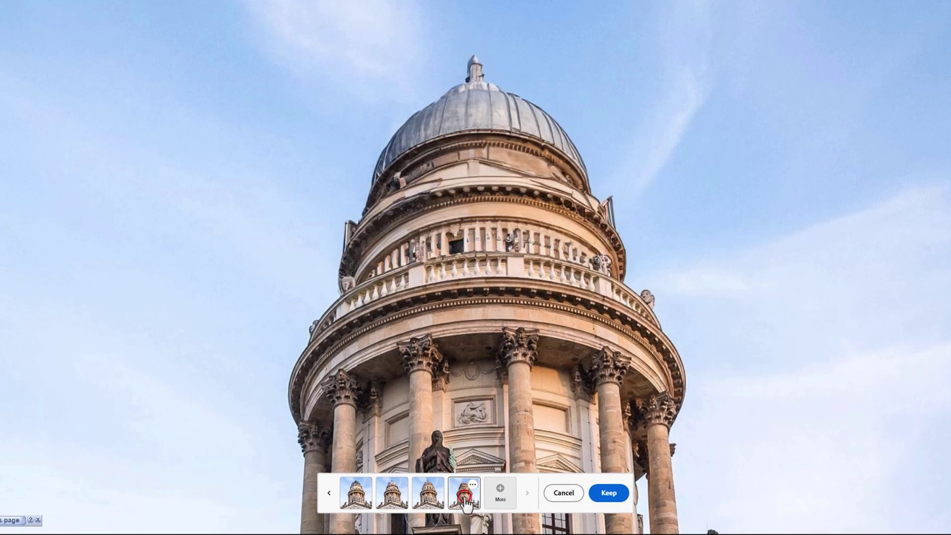
pyautogui.click(499, 495)
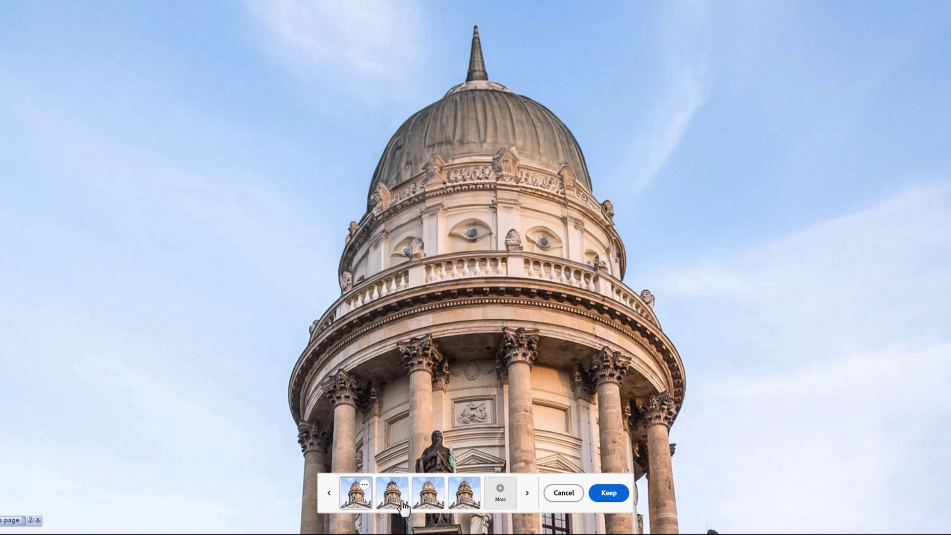
pyautogui.click(403, 502)
pyautogui.click(428, 497)
pyautogui.click(465, 501)
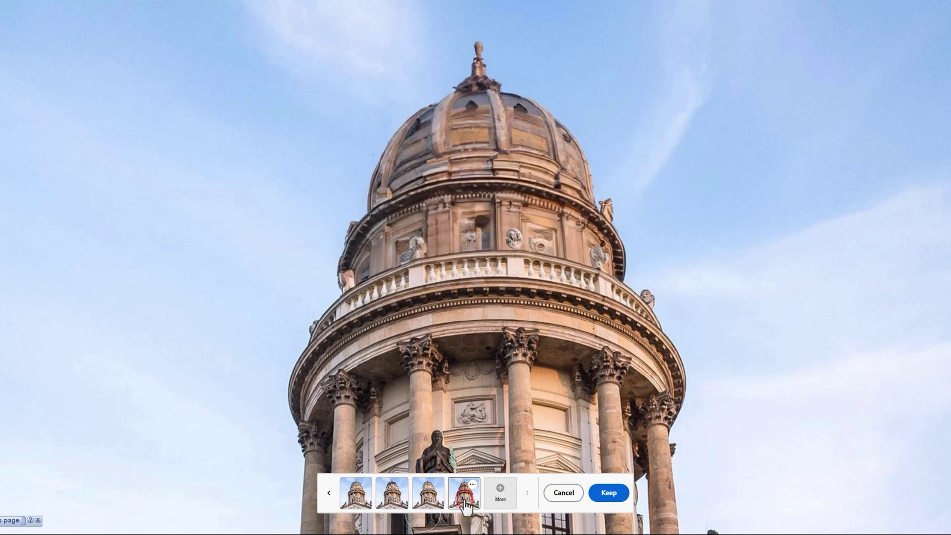
pyautogui.click(368, 506)
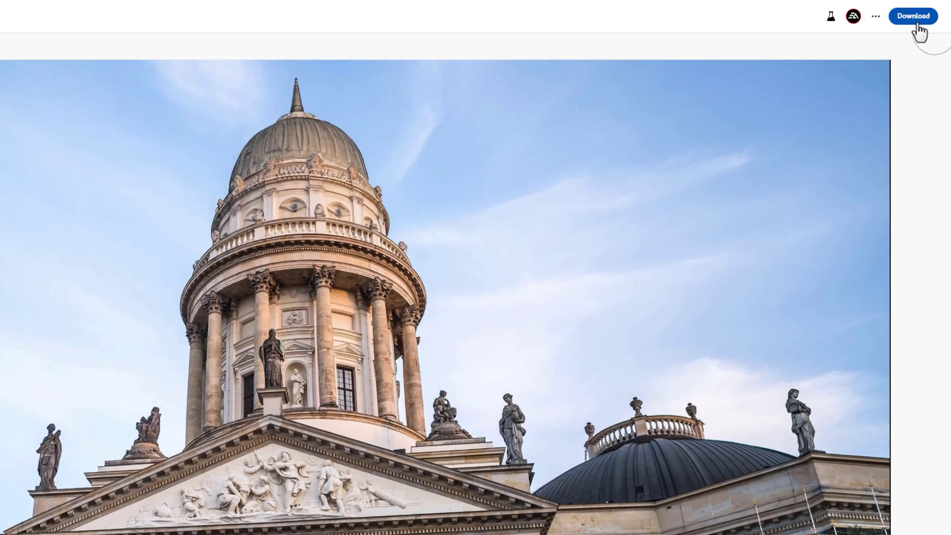
# Step: Download the edited image and open Firefly Inpaint 20230718173957.png in the photo viewer
pyautogui.click(916, 25)
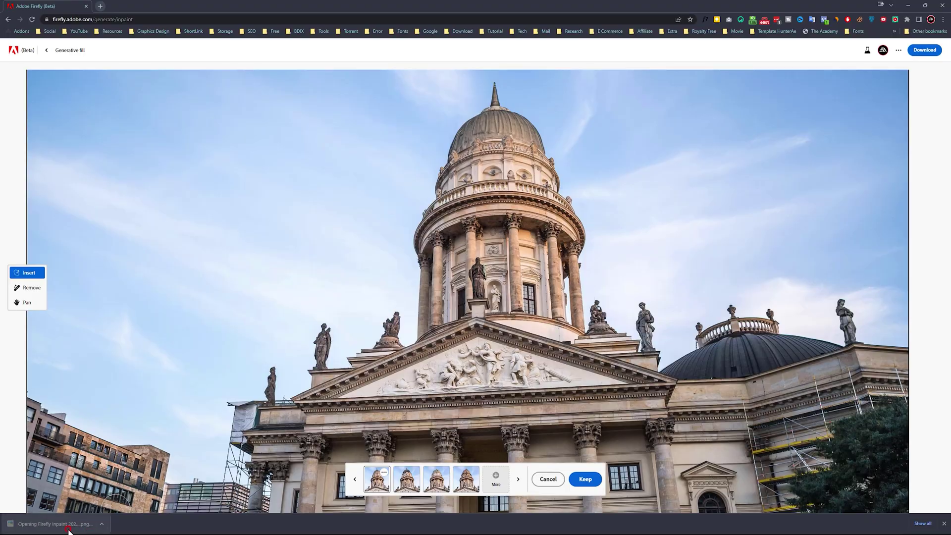
pyautogui.click(71, 530)
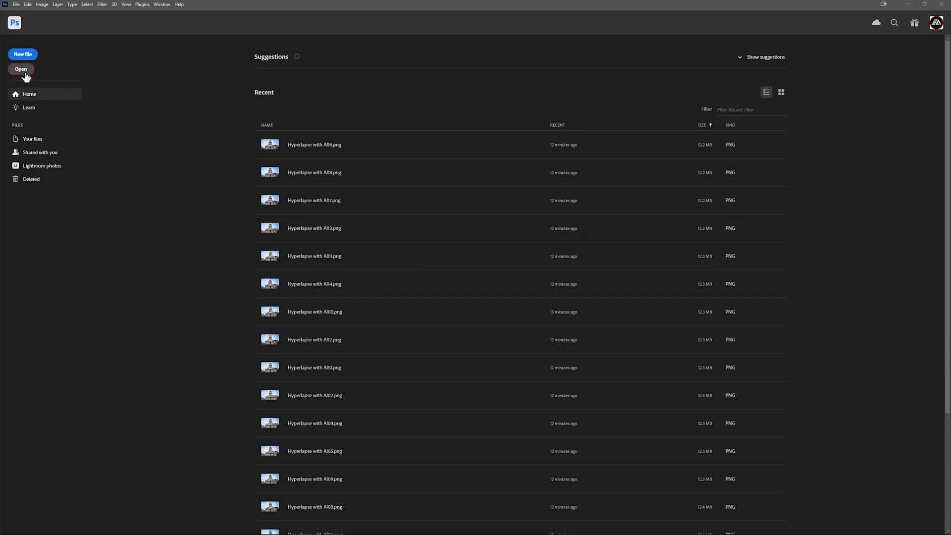
# Step: Open Hyperlapse with AI00.png from Desktop > Hyperlapse > Hyperlapse with AI > PNG Sequence
pyautogui.click(24, 72)
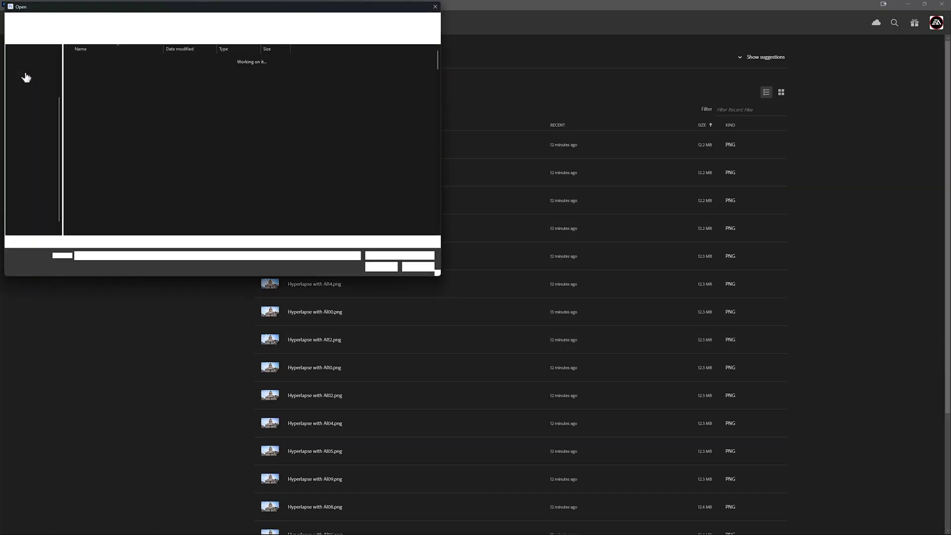
pyautogui.click(30, 85)
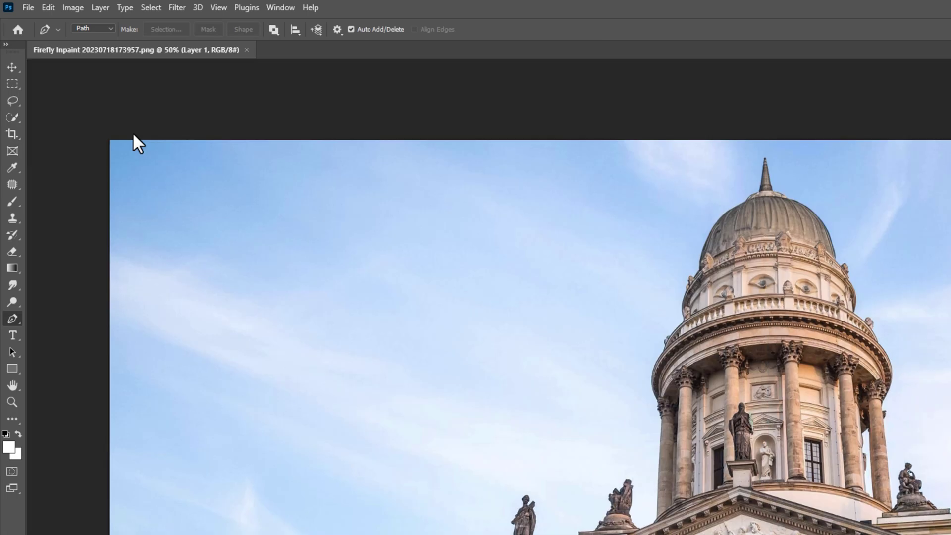
pyautogui.click(29, 8)
pyautogui.click(48, 33)
pyautogui.click(47, 126)
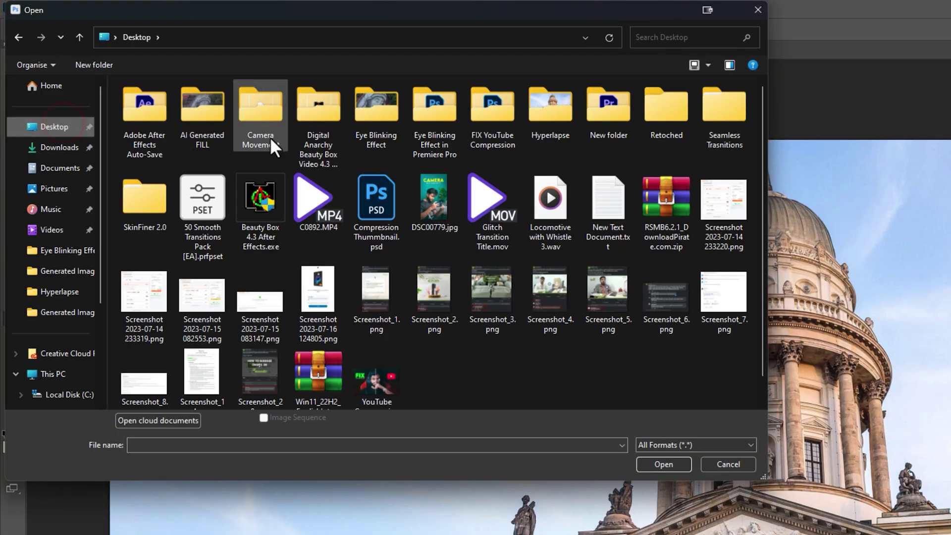
pyautogui.doubleClick(560, 127)
pyautogui.doubleClick(465, 128)
pyautogui.doubleClick(185, 106)
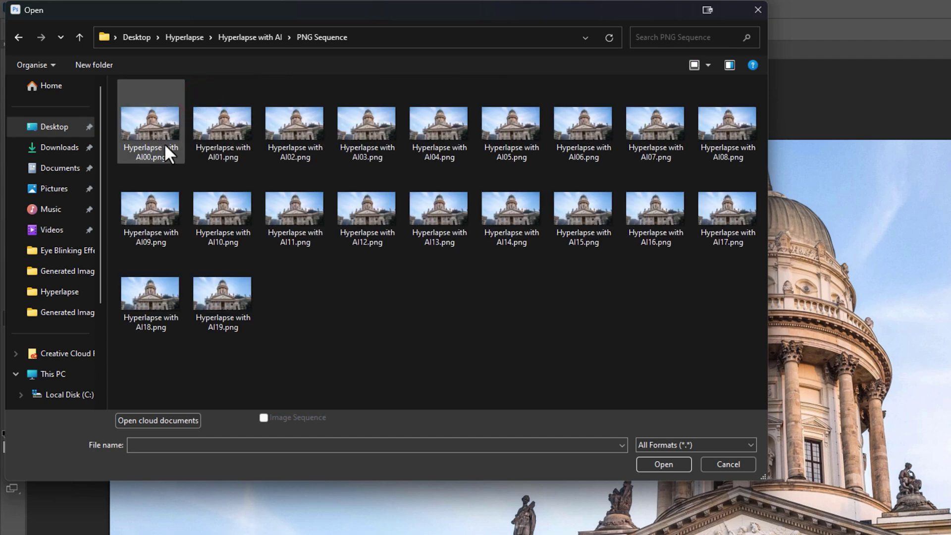
pyautogui.click(165, 146)
pyautogui.click(664, 464)
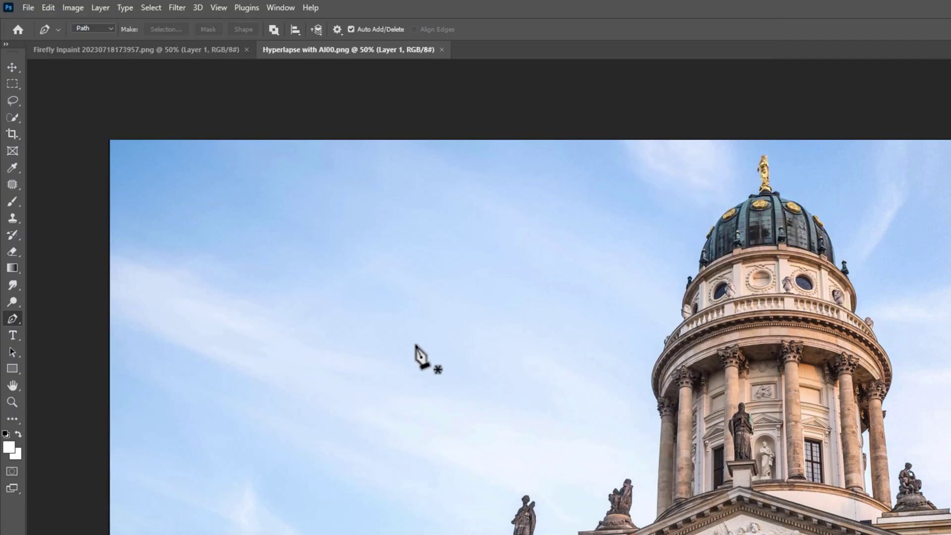
# Step: Paste the whole Firefly image into Hyperlapse with AI00.png as Layer 2 and toggle it to compare
pyautogui.click(192, 51)
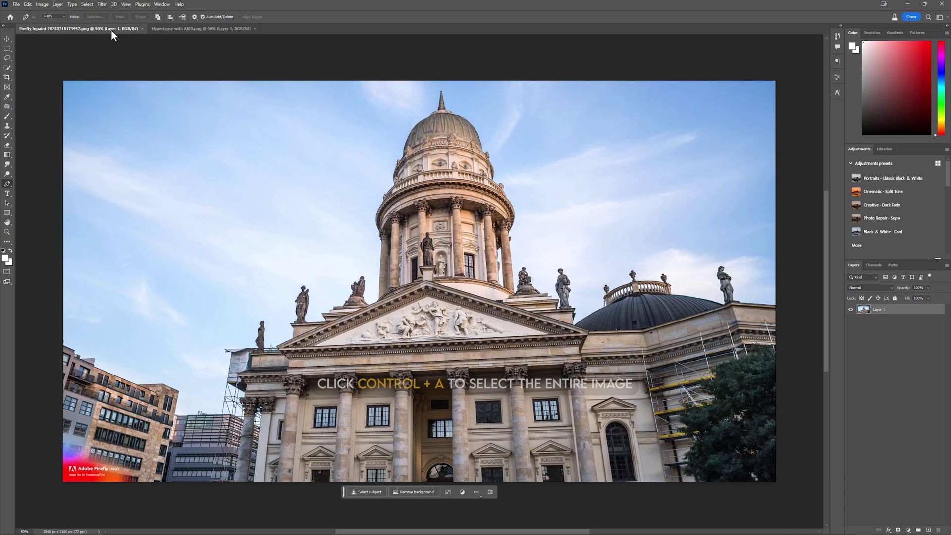
pyautogui.hotkey('ctrl', 'a')
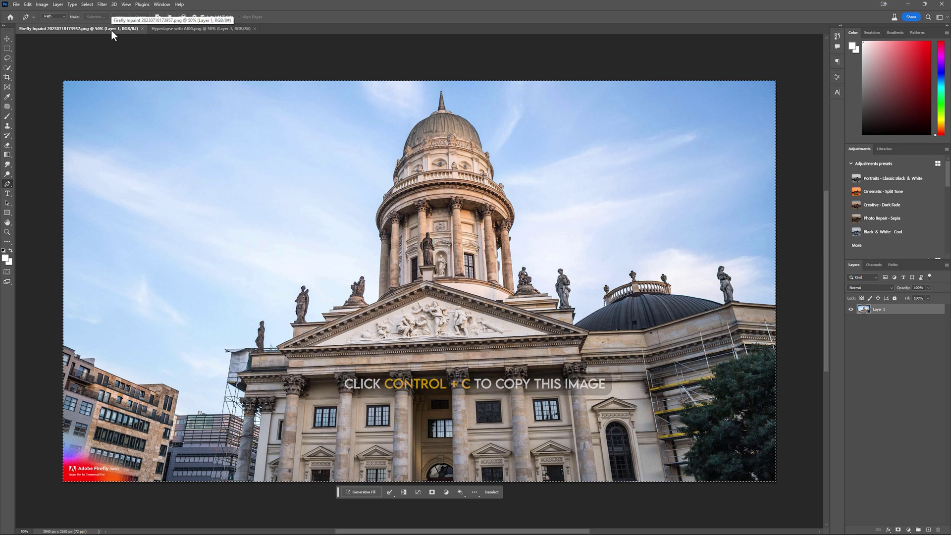
pyautogui.click(201, 32)
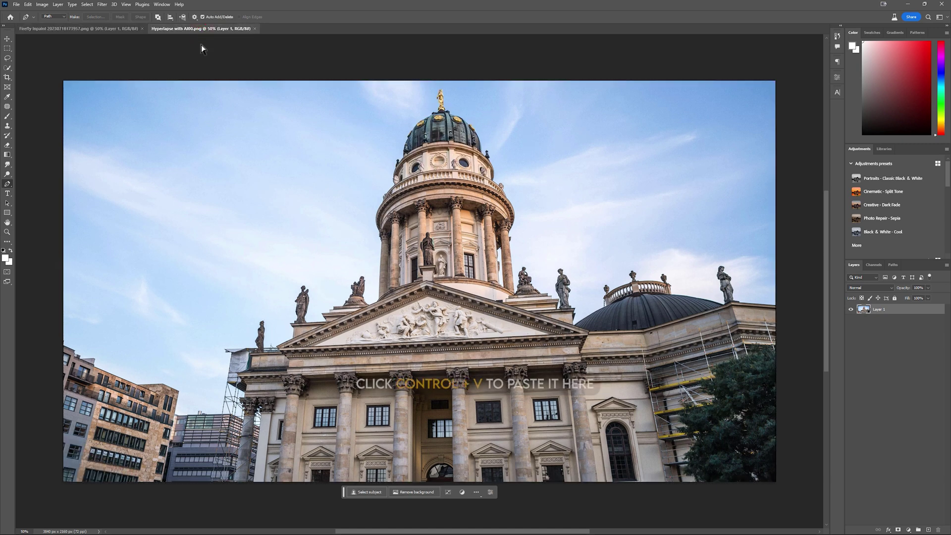
pyautogui.hotkey('ctrl', 'v')
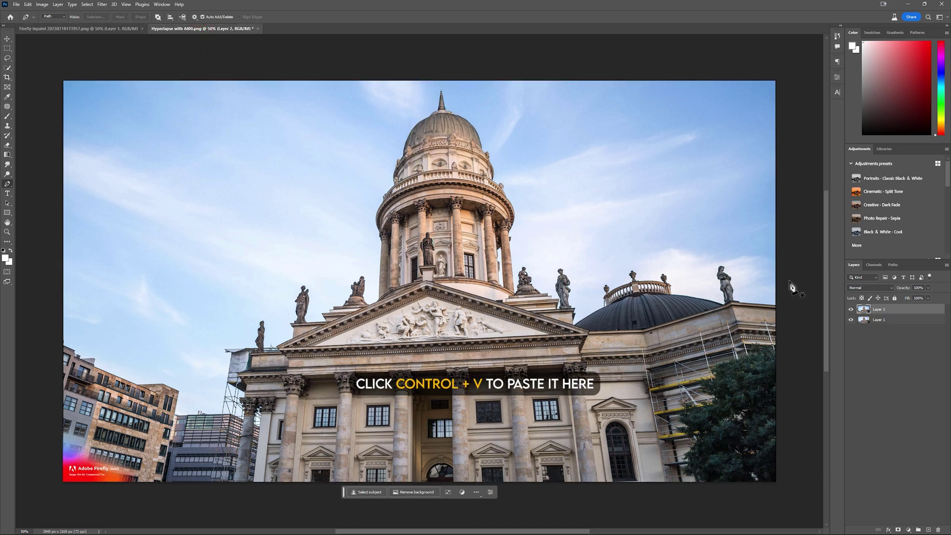
pyautogui.click(851, 310)
pyautogui.click(851, 310)
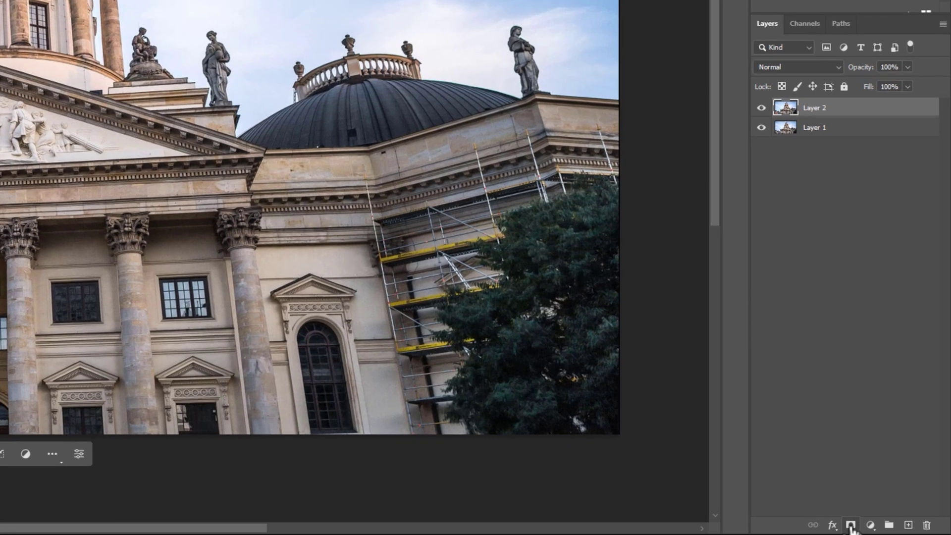
# Step: Add a layer mask to Layer 2 and ready the Brush with white foreground
pyautogui.click(850, 526)
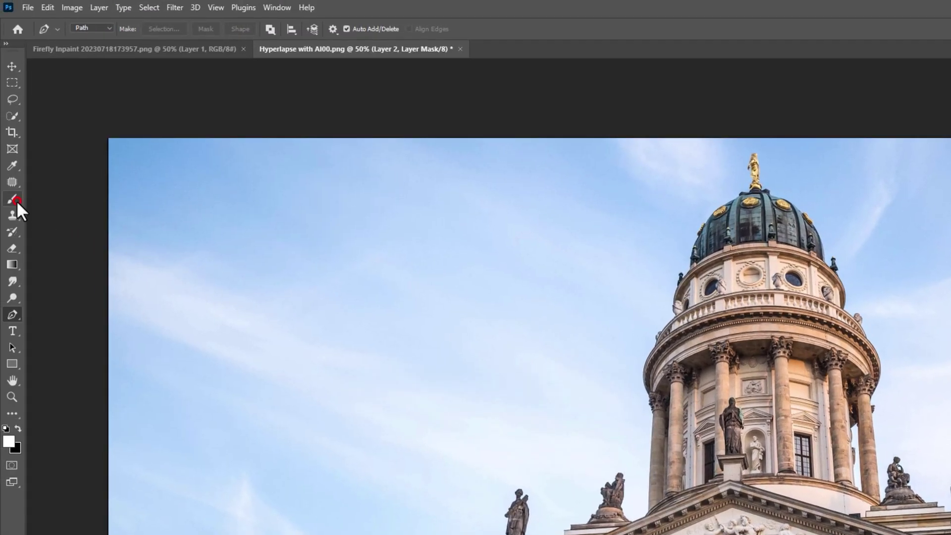
pyautogui.click(15, 199)
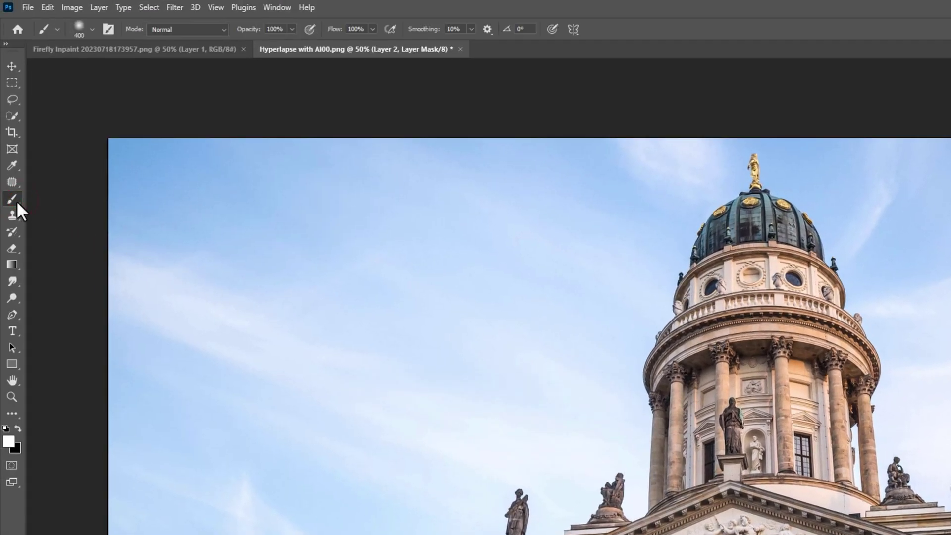
pyautogui.click(9, 442)
pyautogui.moveTo(629, 365); pyautogui.dragTo(603, 291)
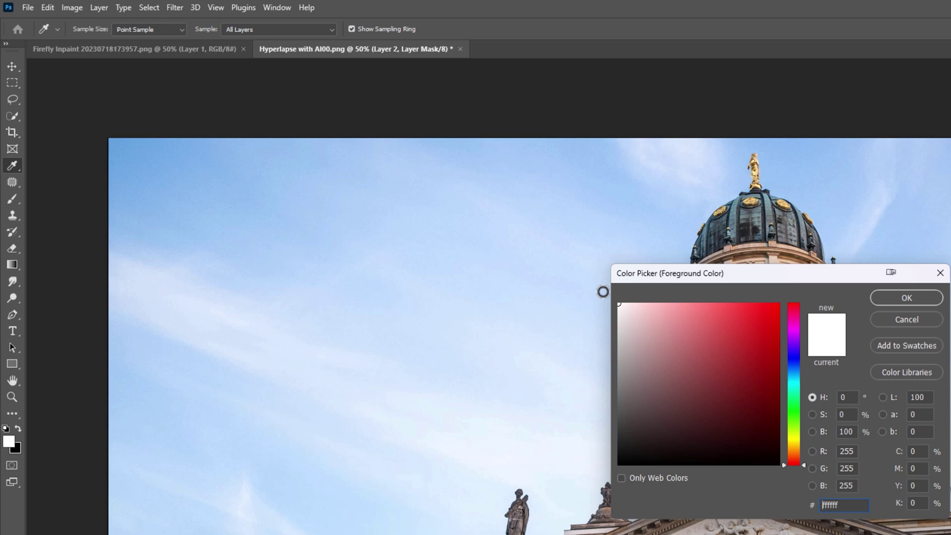
pyautogui.click(906, 297)
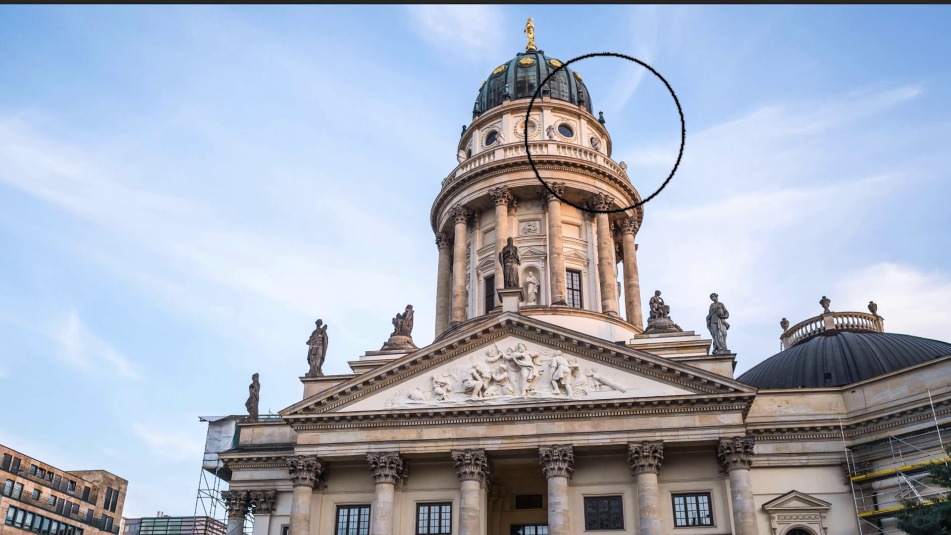
# Step: Paint the new dome in over the original and toggle Layer 2 to check the blend
pyautogui.moveTo(605, 133)
pyautogui.mouseDown()
pyautogui.moveTo(539, 115)
pyautogui.moveTo(470, 113)
pyautogui.moveTo(496, 51)
pyautogui.moveTo(555, 38)
pyautogui.moveTo(593, 138)
pyautogui.moveTo(462, 133)
pyautogui.moveTo(485, 77)
pyautogui.mouseUp()
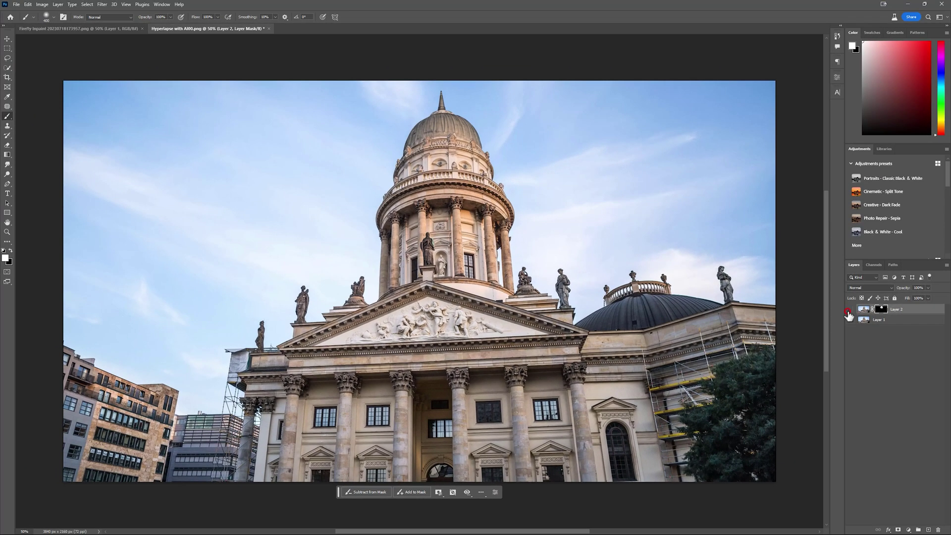
pyautogui.click(850, 309)
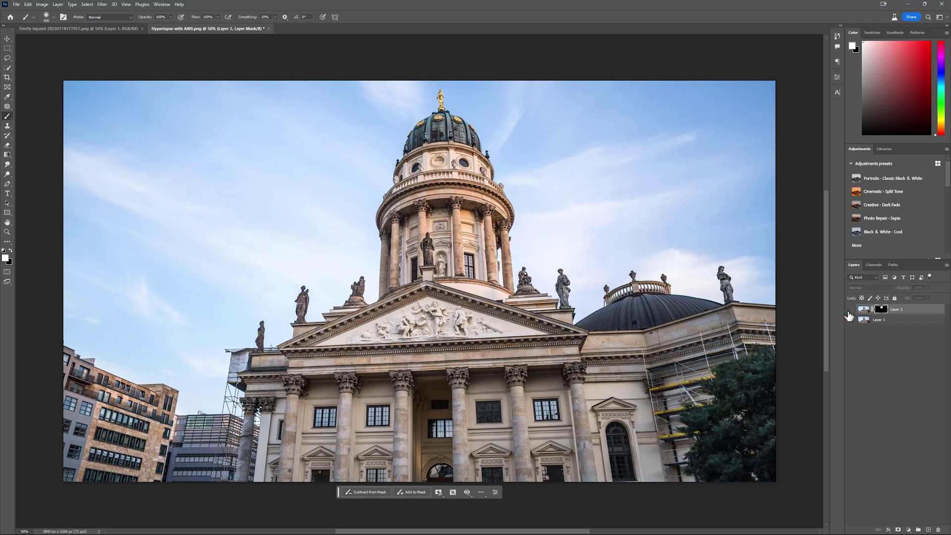
pyautogui.click(849, 309)
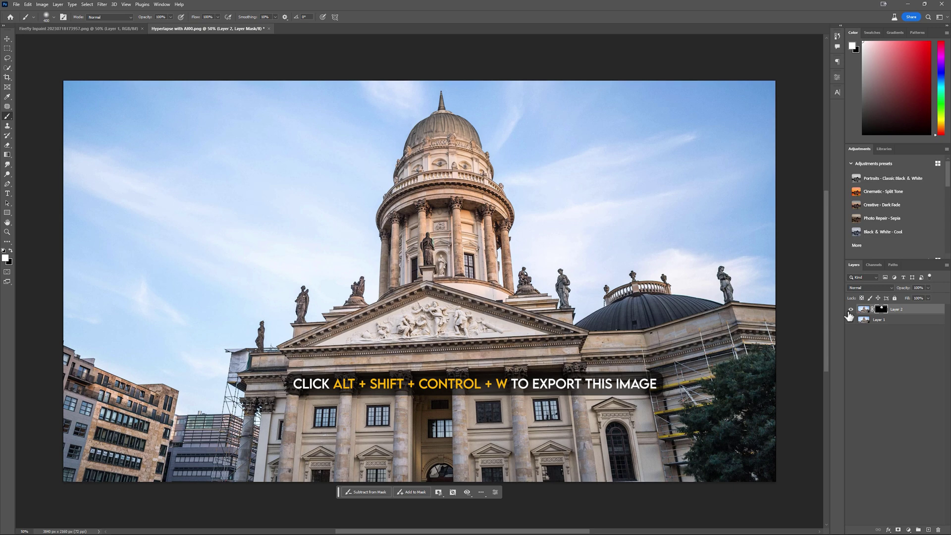
# Step: Start the image export and create a new folder named 'Generated Image' for it
pyautogui.hotkey('alt', 'shift', 'ctrl', 'w')
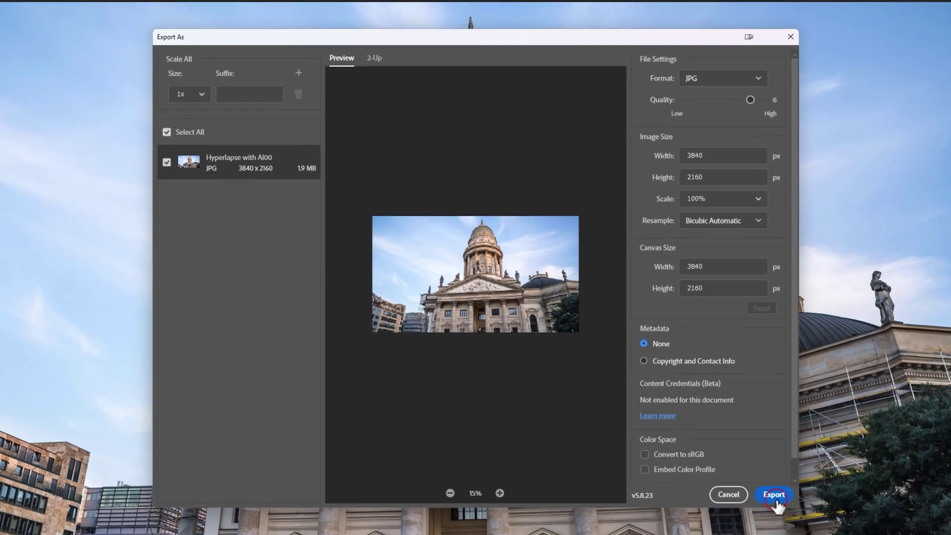
pyautogui.click(650, 420)
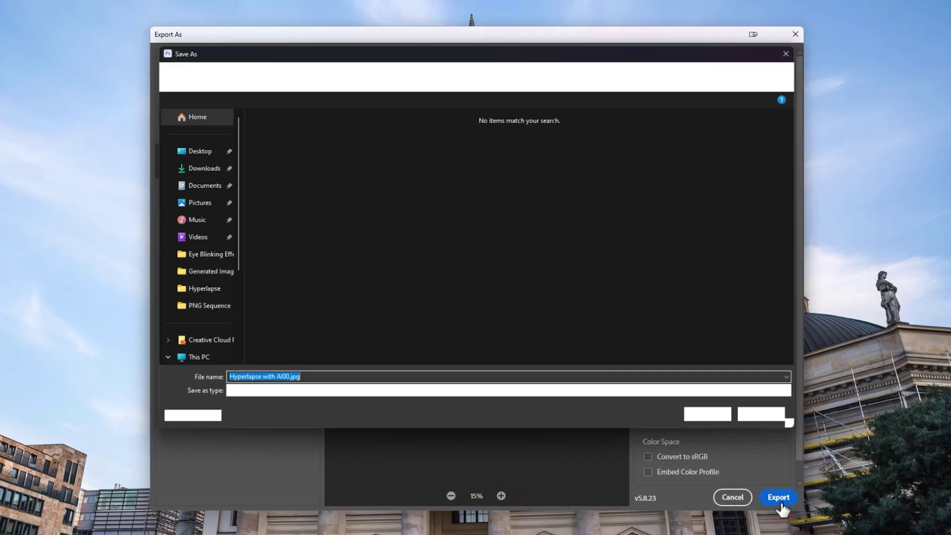
pyautogui.rightClick(391, 197)
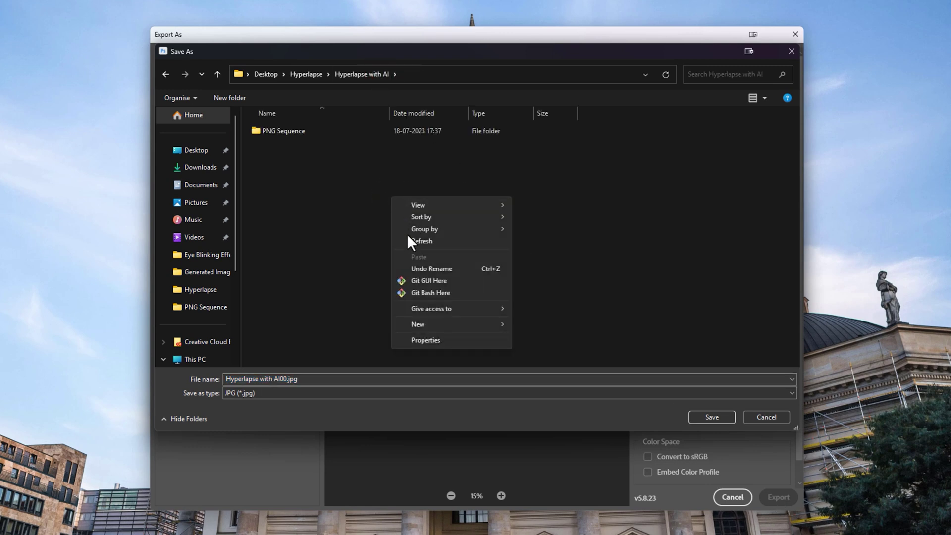
pyautogui.moveTo(438, 324)
pyautogui.click(546, 327)
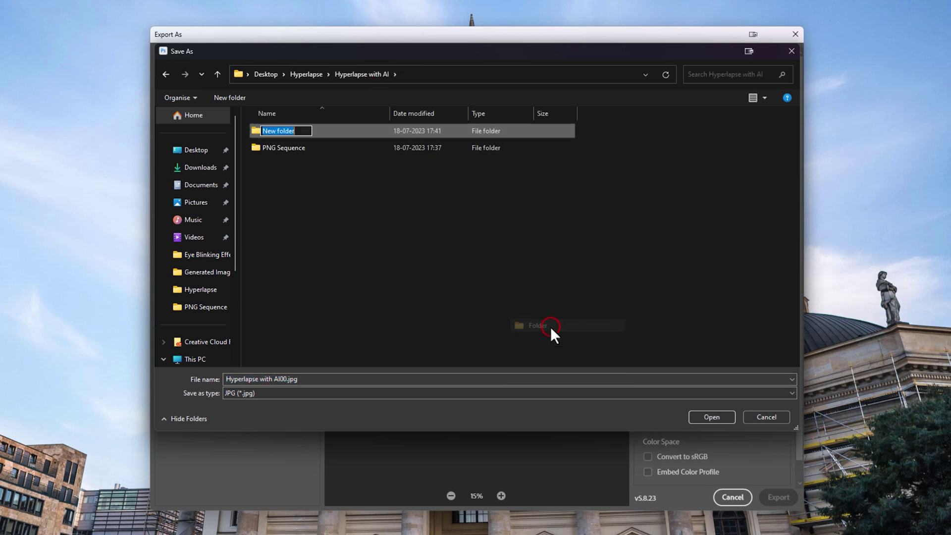
pyautogui.write('Generated Image')
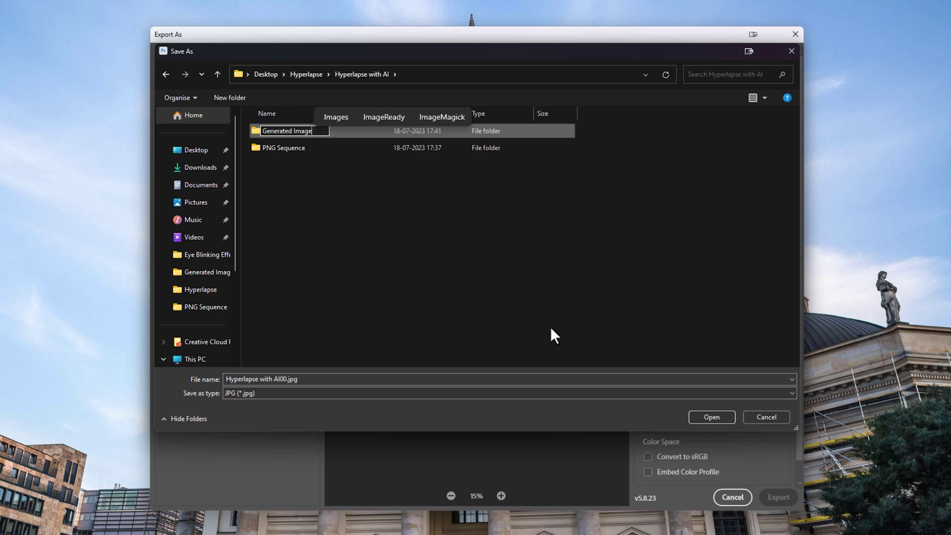
pyautogui.press('Return')
# Step: Save the 3840 x 2160 export as JPG named '1' inside the Generated Image folder
pyautogui.click(327, 132)
pyautogui.doubleClick(327, 132)
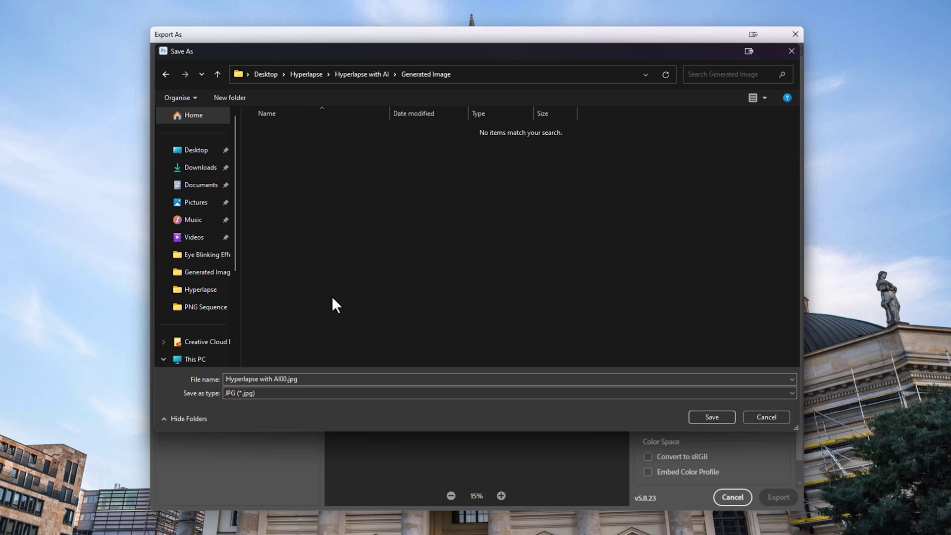
pyautogui.click(324, 378)
pyautogui.hotkey('ctrl', 'a')
pyautogui.write('1')
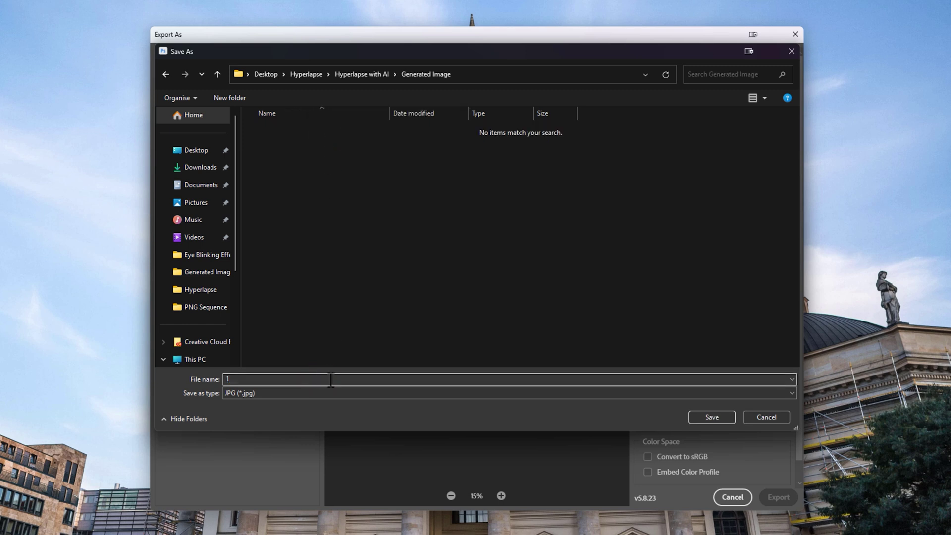
pyautogui.click(723, 419)
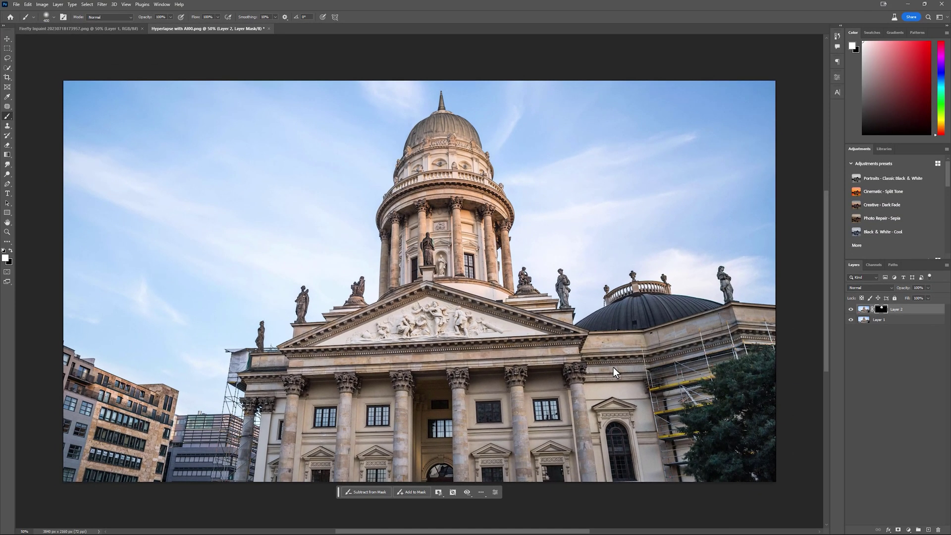
# Step: Close the Firefly Inpaint and Hyperlapse with AI00 documents, discarding AI00's unsaved changes
pyautogui.click(142, 28)
pyautogui.click(137, 28)
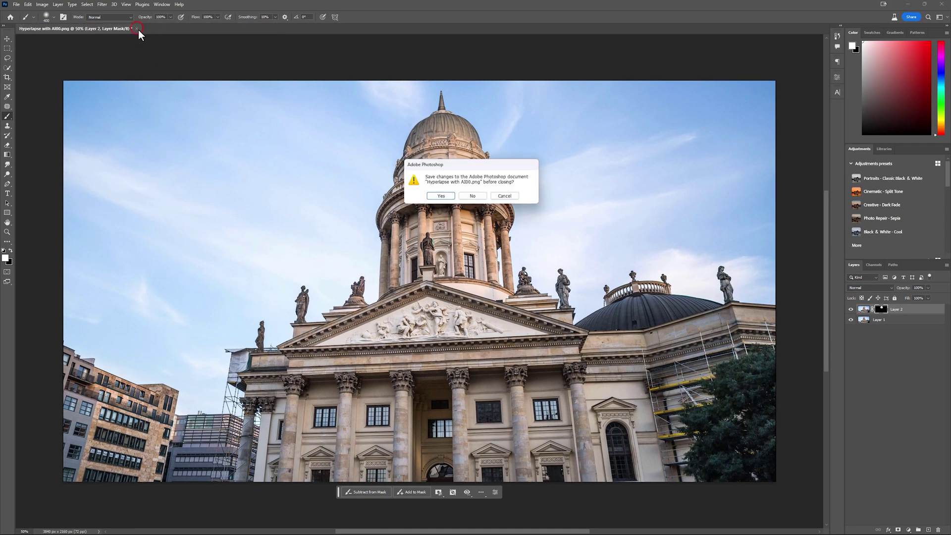
pyautogui.click(479, 197)
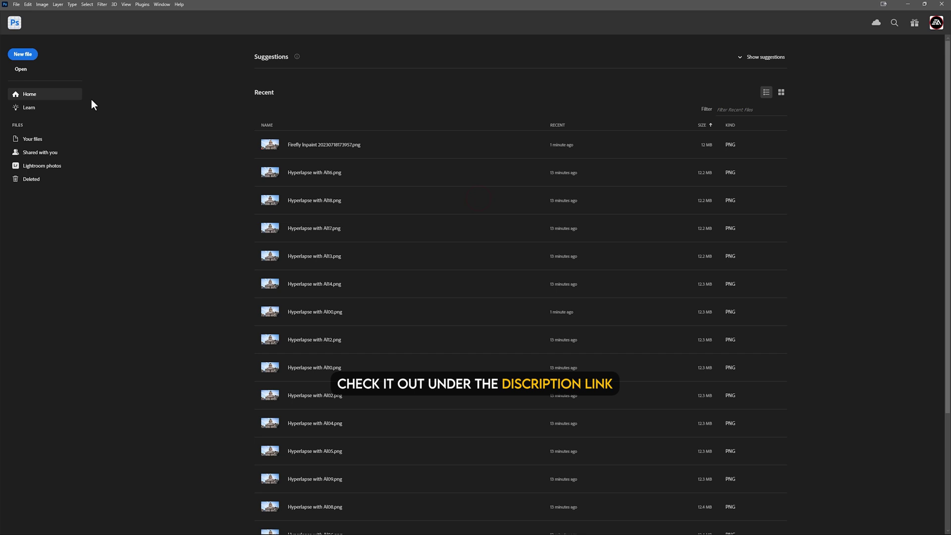
# Step: Open frames Hyperlapse with AI01 through AI19 from the PNG Sequence folder and bring AI01 forward
pyautogui.click(21, 69)
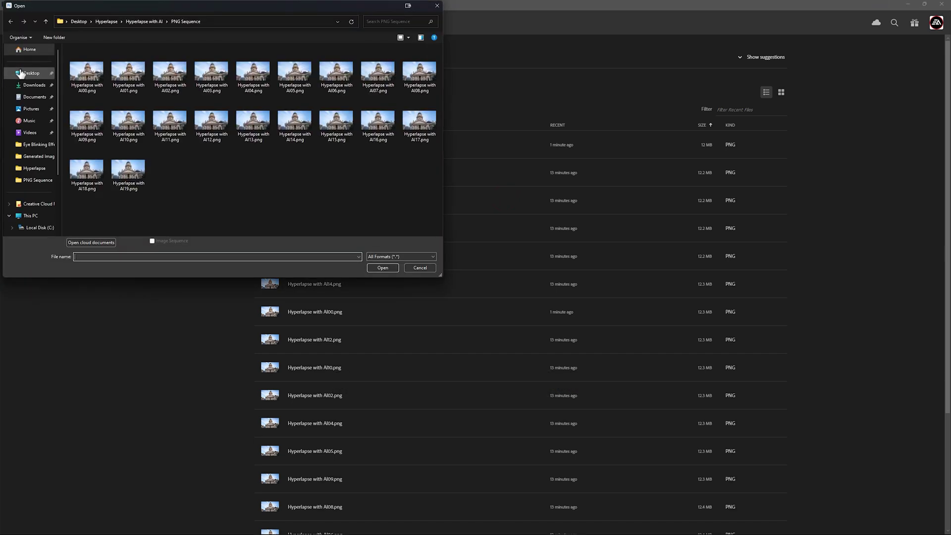
pyautogui.click(135, 90)
pyautogui.keyDown('shift'); pyautogui.click(140, 168); pyautogui.keyUp('shift')
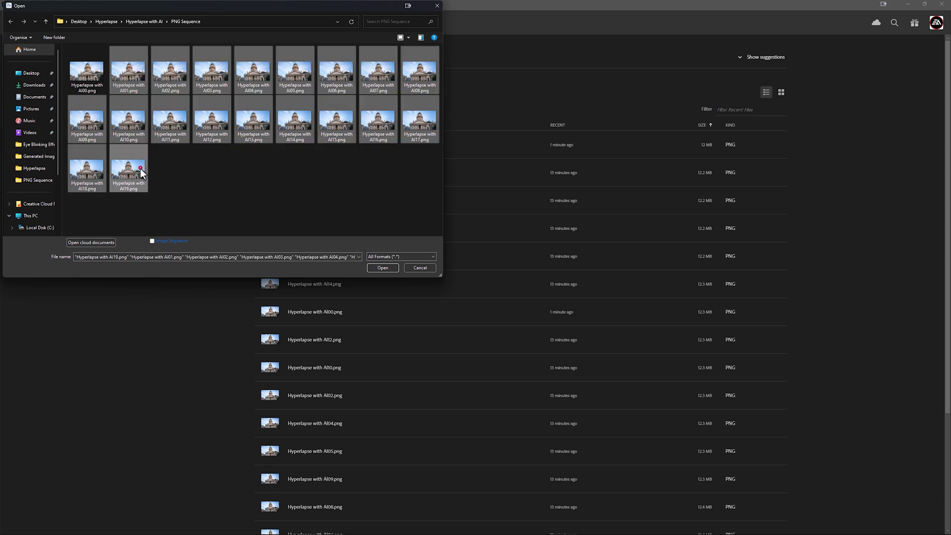
pyautogui.click(381, 269)
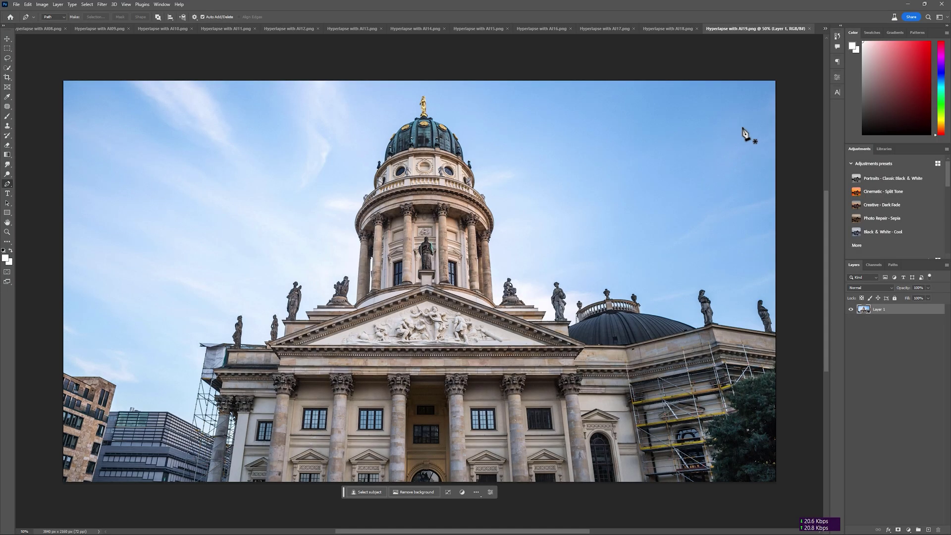
pyautogui.click(824, 29)
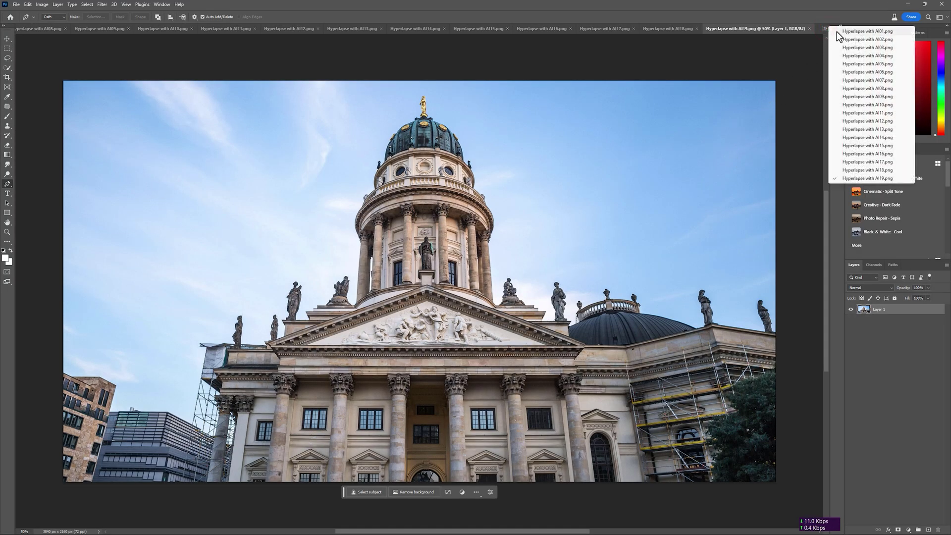
pyautogui.click(898, 31)
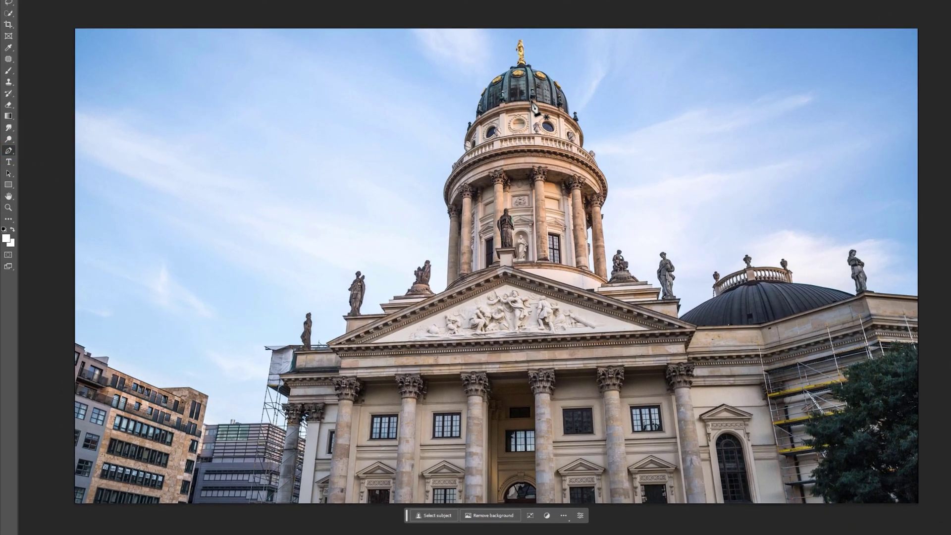
# Step: Trace a closed Pen path around the dome, drum and spire statue of frame AI01
pyautogui.scroll(2, 533, 104)
pyautogui.click(410, 270)
pyautogui.moveTo(642, 267)
pyautogui.mouseDown()
pyautogui.moveTo(753, 328)
pyautogui.moveTo(642, 268)
pyautogui.mouseUp()
pyautogui.moveTo(633, 188); pyautogui.dragTo(635, 208)
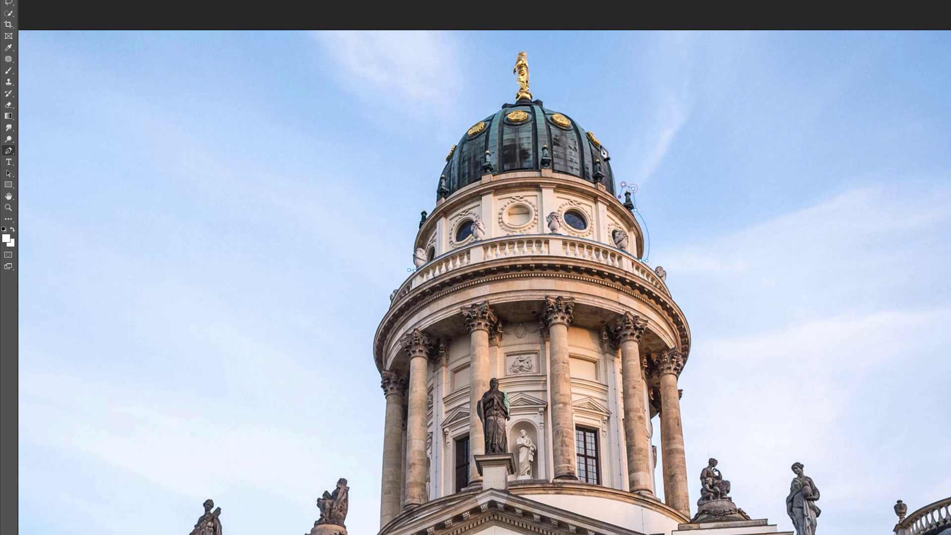
pyautogui.moveTo(543, 105); pyautogui.dragTo(499, 110)
pyautogui.click(535, 94)
pyautogui.click(529, 49)
pyautogui.click(514, 47)
pyautogui.moveTo(426, 206); pyautogui.dragTo(435, 222)
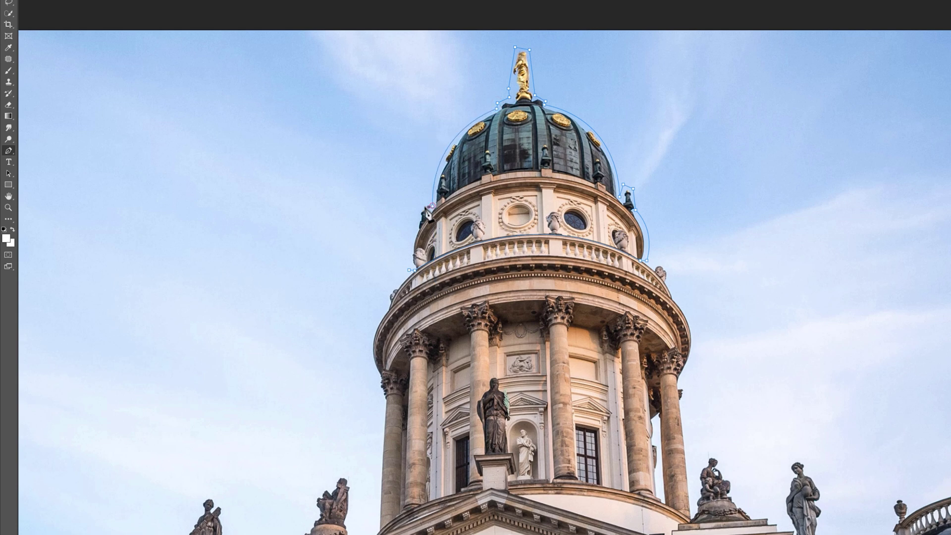
pyautogui.moveTo(411, 270); pyautogui.dragTo(418, 306)
# Step: Convert the traced path into a selection with 0 feather
pyautogui.rightClick(527, 192)
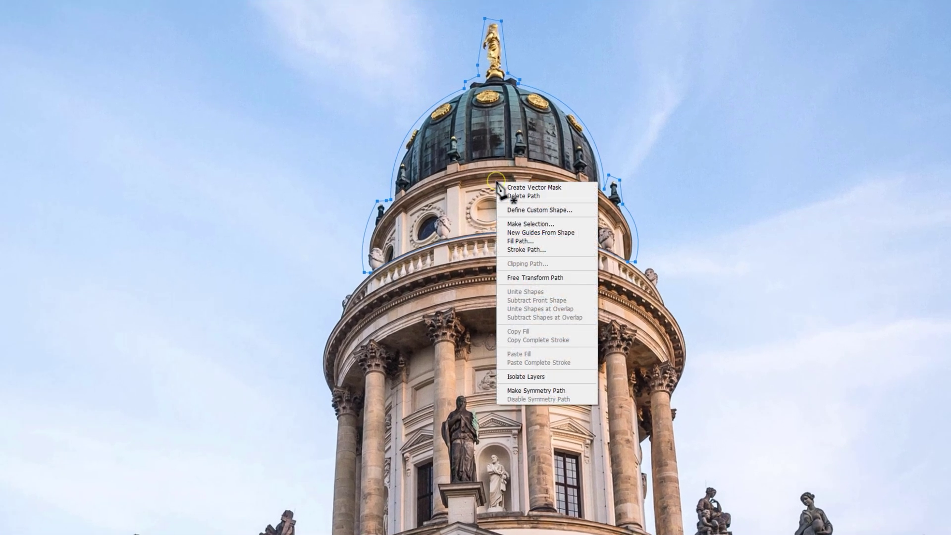
pyautogui.click(541, 222)
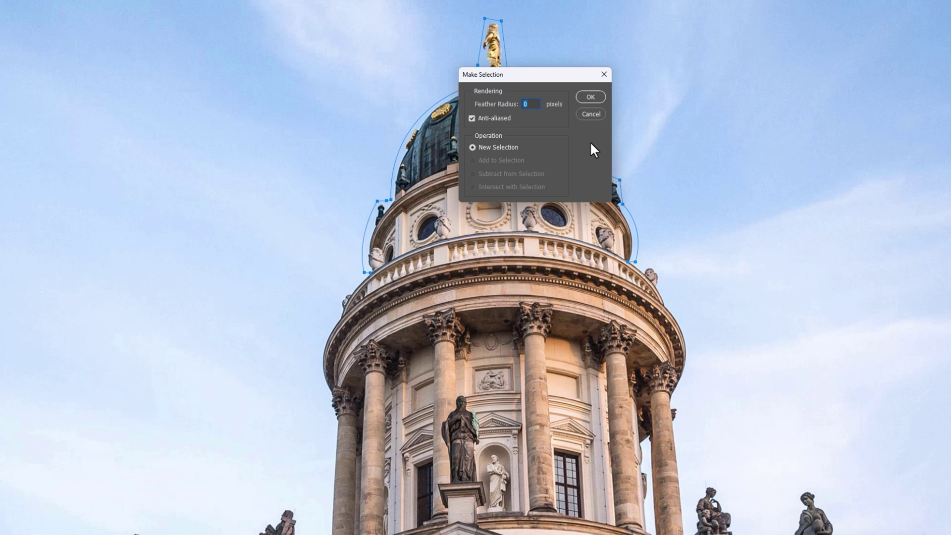
pyautogui.click(595, 97)
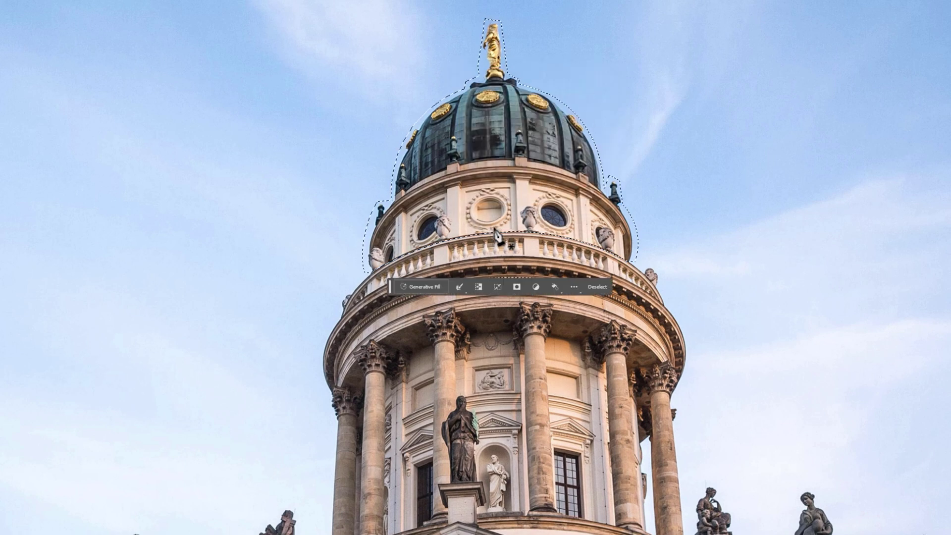
# Step: Generative Fill the dome with prompt 'Fill with similar image', keeping the second, brown variation
pyautogui.click(429, 286)
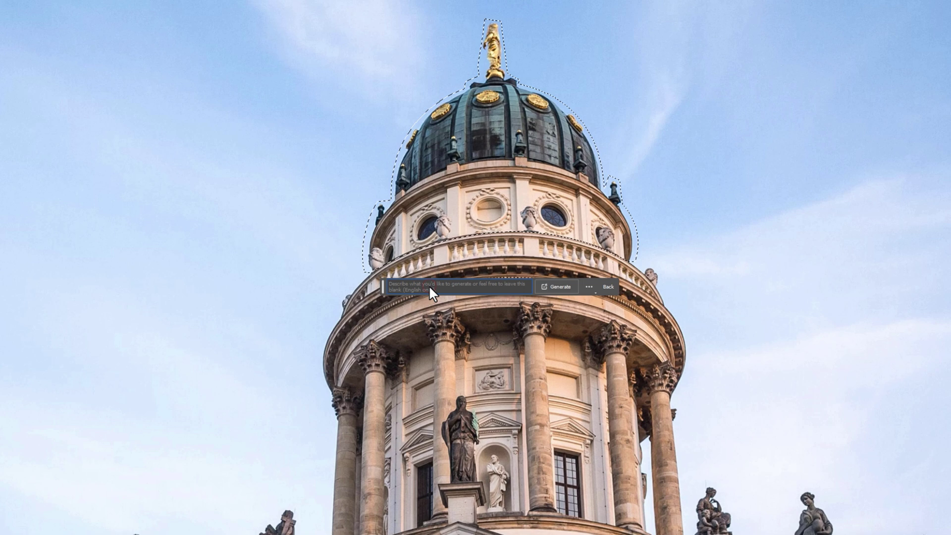
pyautogui.write('Fill ')
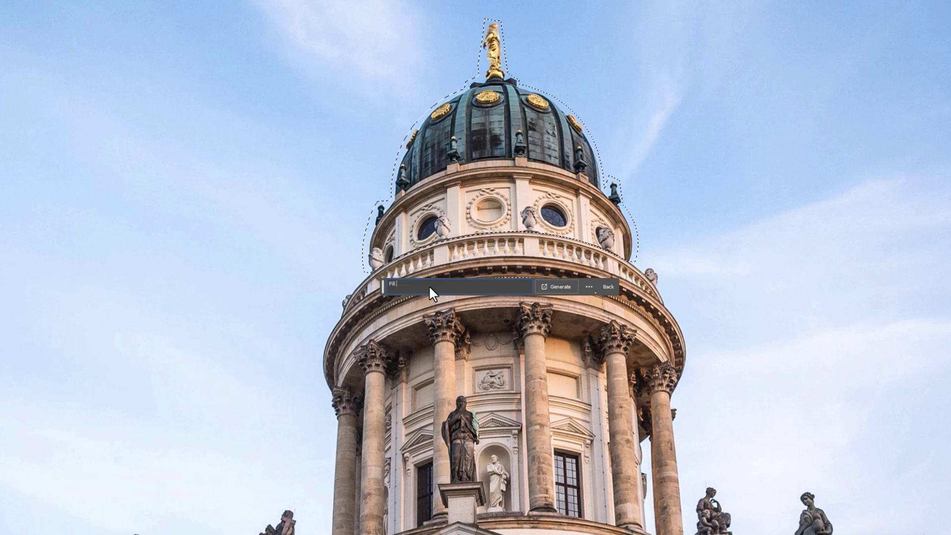
pyautogui.write('with similar image')
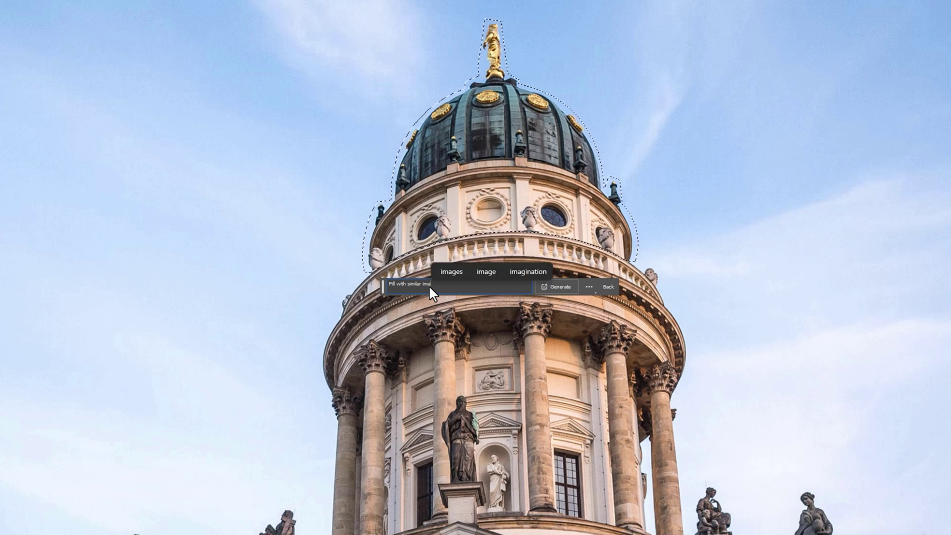
pyautogui.click(559, 287)
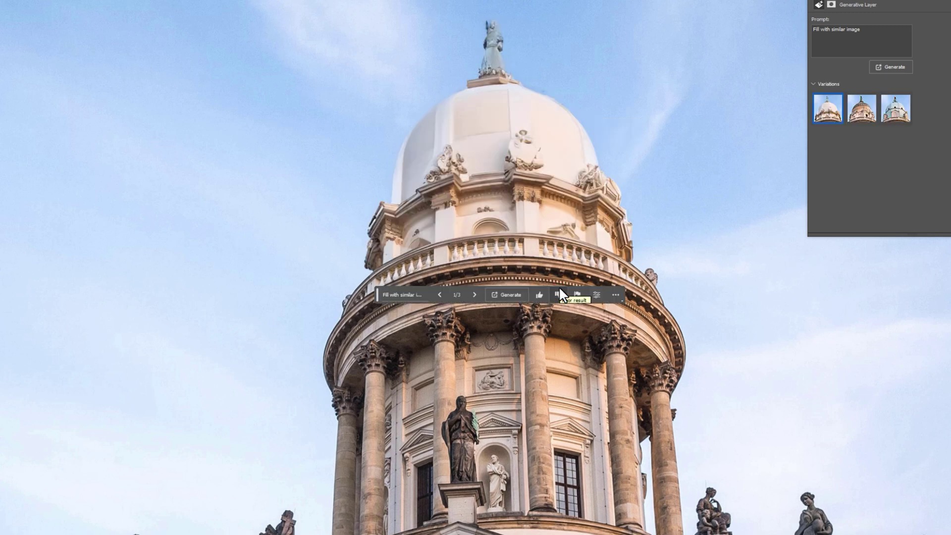
pyautogui.click(865, 118)
pyautogui.click(900, 119)
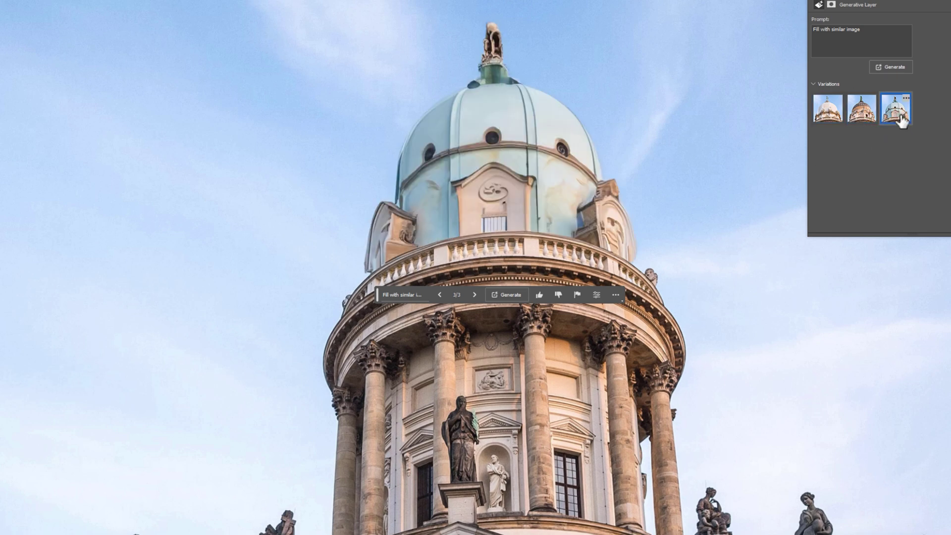
pyautogui.click(868, 122)
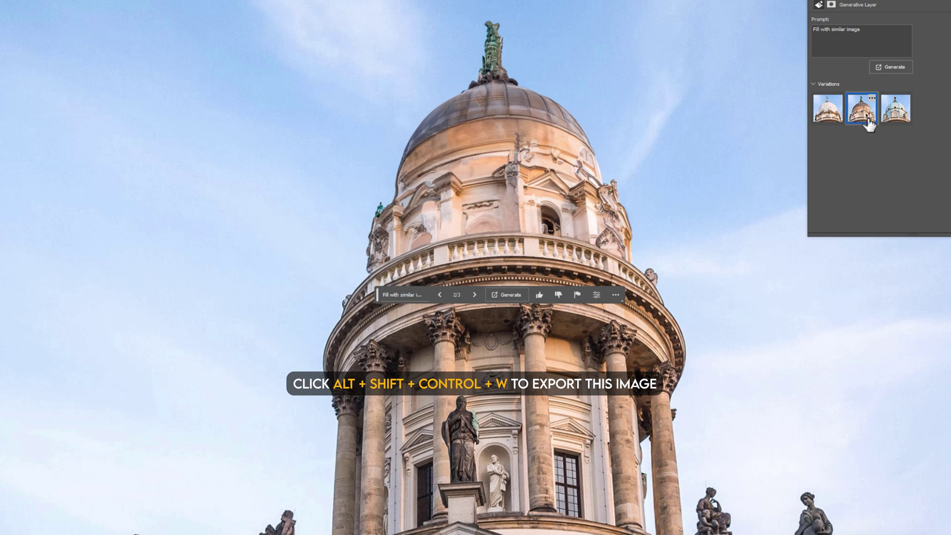
# Step: Export the edited AI01 frame as JPG '2', then move on to frame AI03
pyautogui.hotkey('ctrl', 'alt', 'shift', 'w')
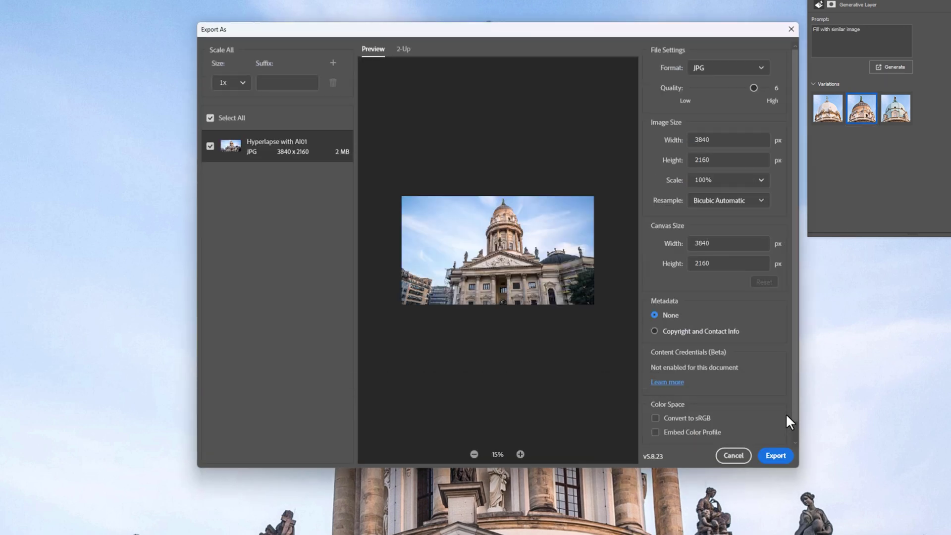
pyautogui.click(775, 456)
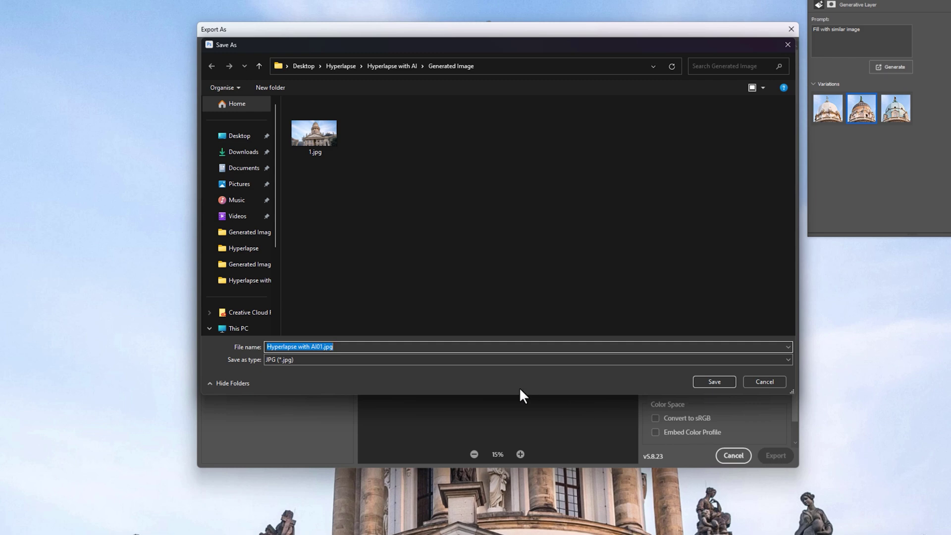
pyautogui.write('2')
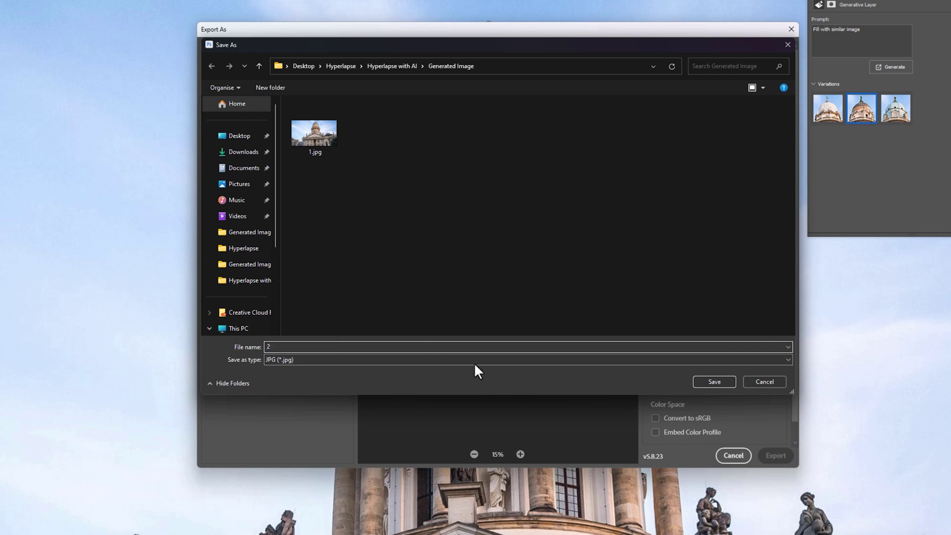
pyautogui.click(713, 381)
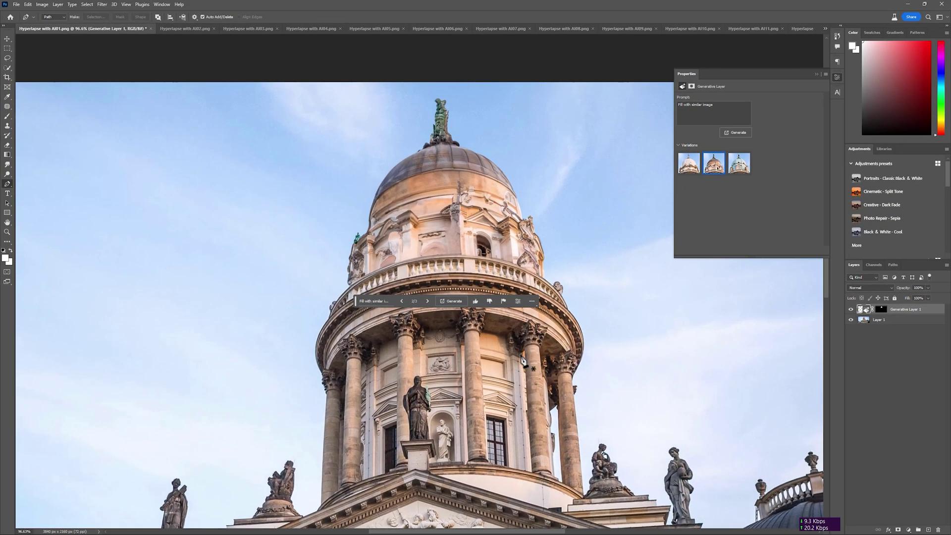
pyautogui.click(202, 25)
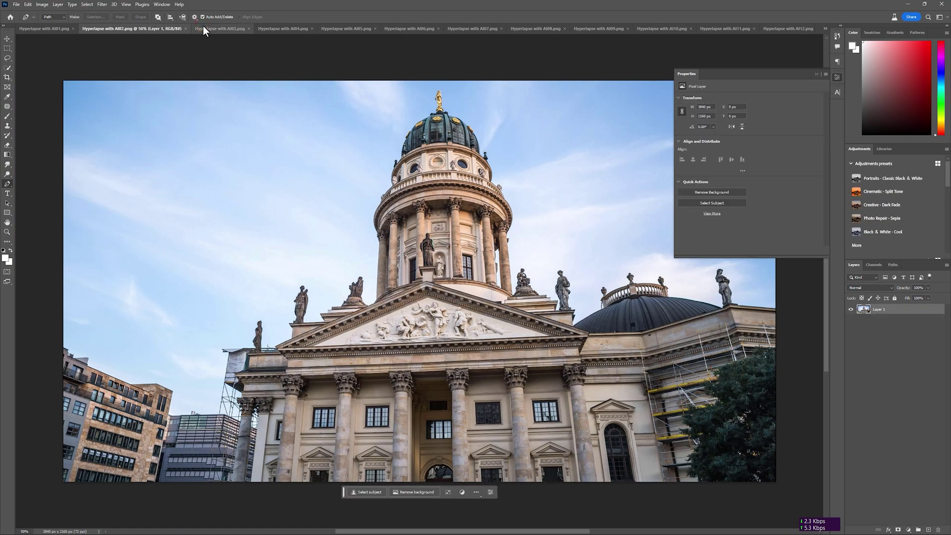
pyautogui.click(222, 30)
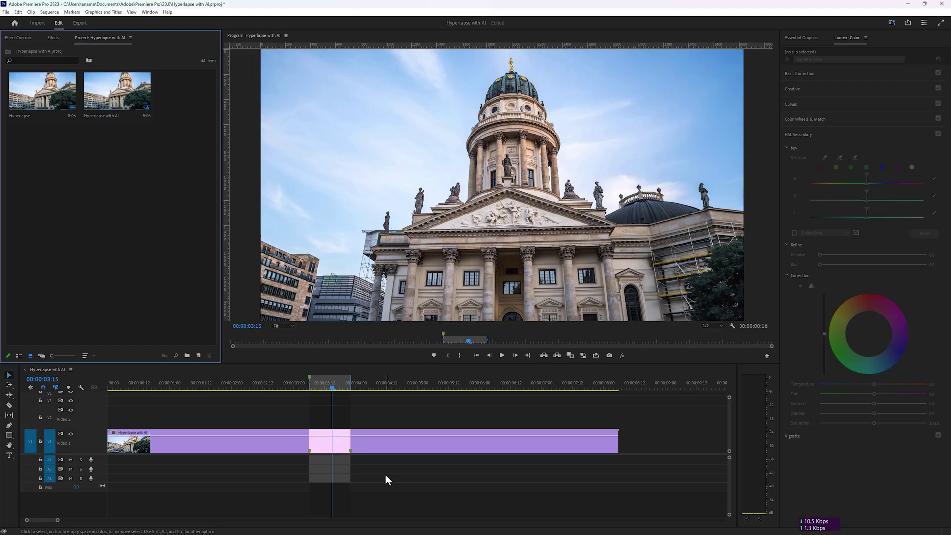
# Step: Import Generated Image's 0.jpg as an image sequence and place it on V2 at the playhead
pyautogui.click(907, 3)
pyautogui.doubleClick(161, 245)
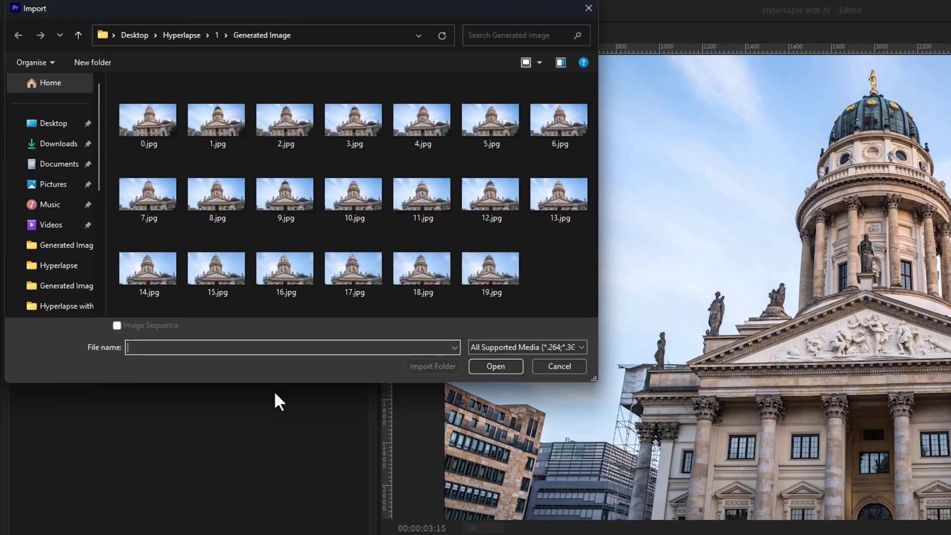
pyautogui.click(218, 34)
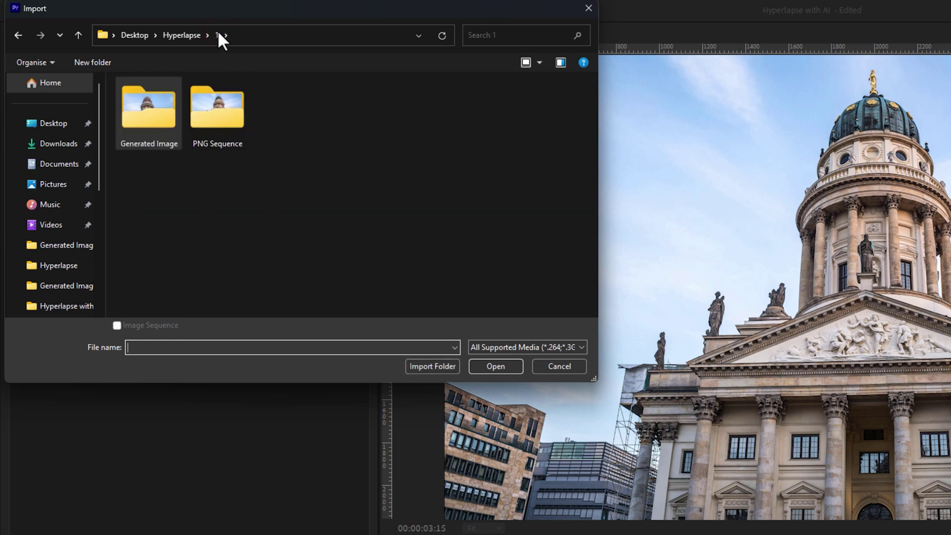
pyautogui.doubleClick(154, 124)
pyautogui.click(155, 125)
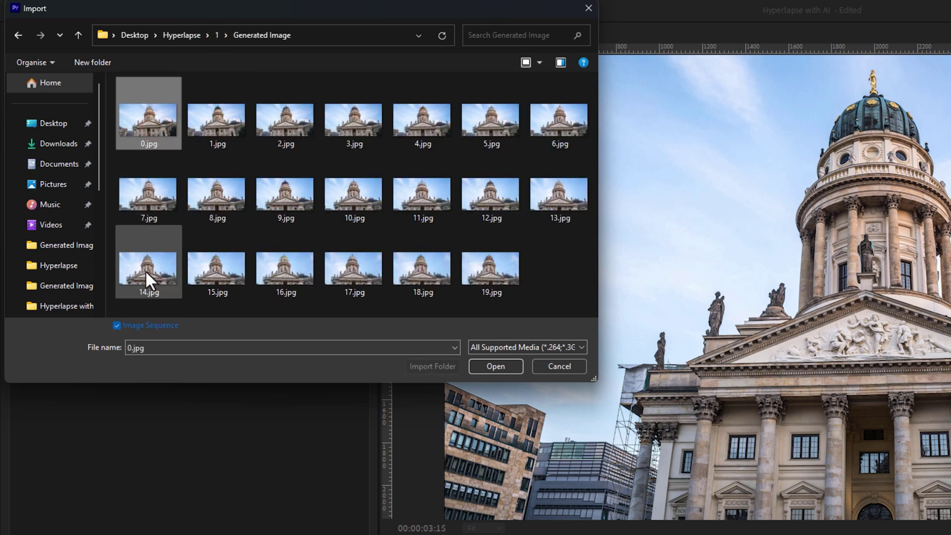
pyautogui.click(117, 326)
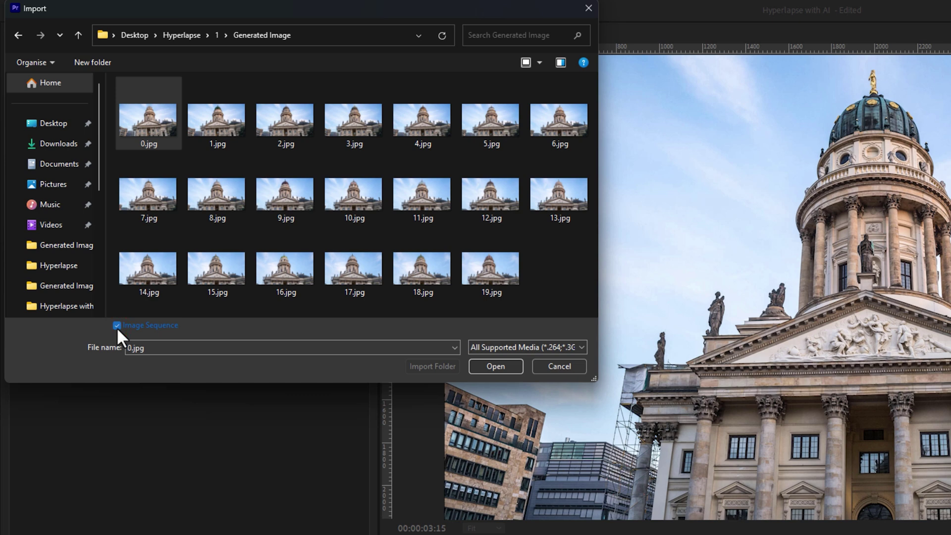
pyautogui.click(495, 367)
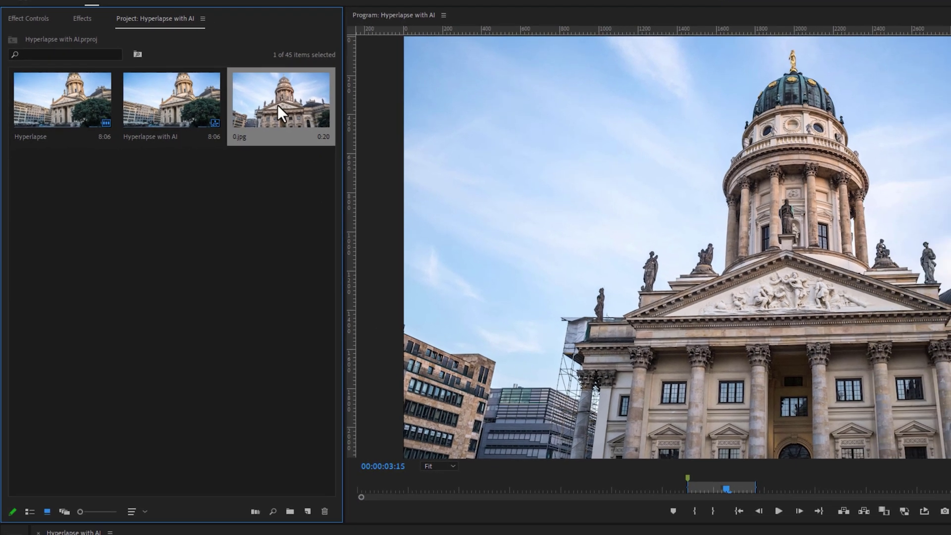
pyautogui.moveTo(309, 130); pyautogui.dragTo(396, 424)
pyautogui.moveTo(400, 486); pyautogui.dragTo(400, 486)
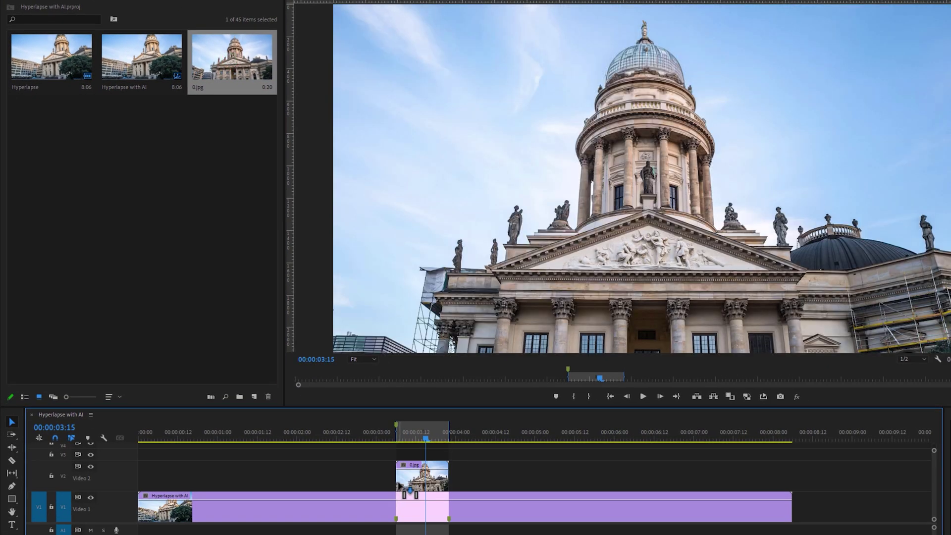
pyautogui.click(334, 436)
pyautogui.press('space')
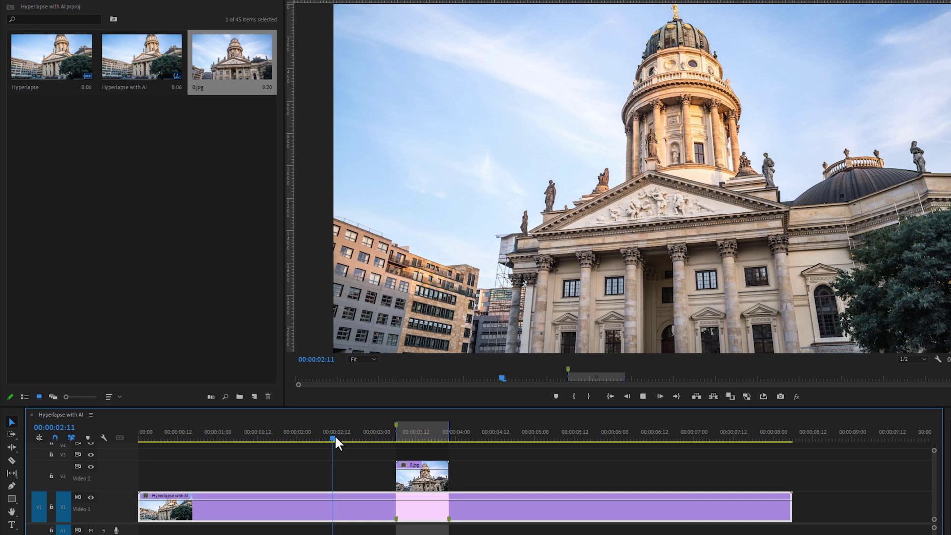
pyautogui.press('space')
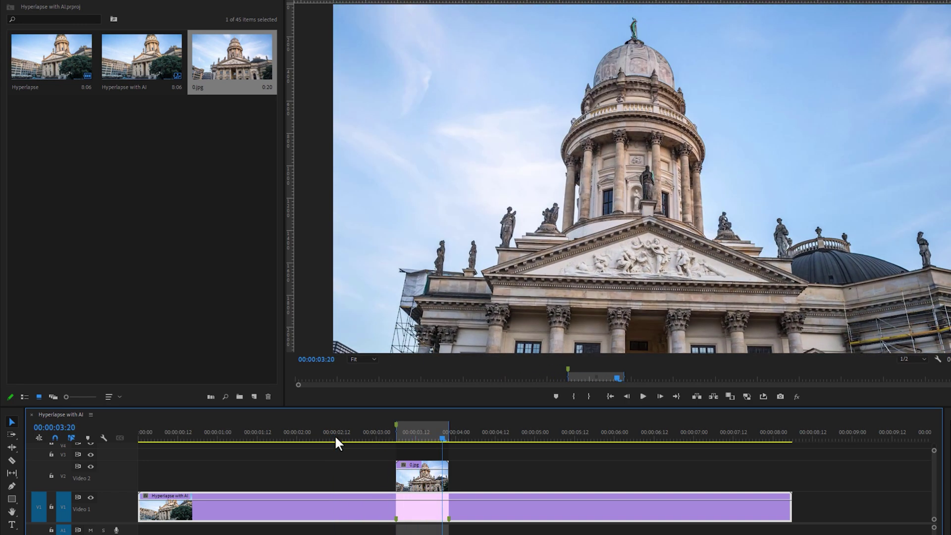
pyautogui.click(334, 436)
pyautogui.press('space')
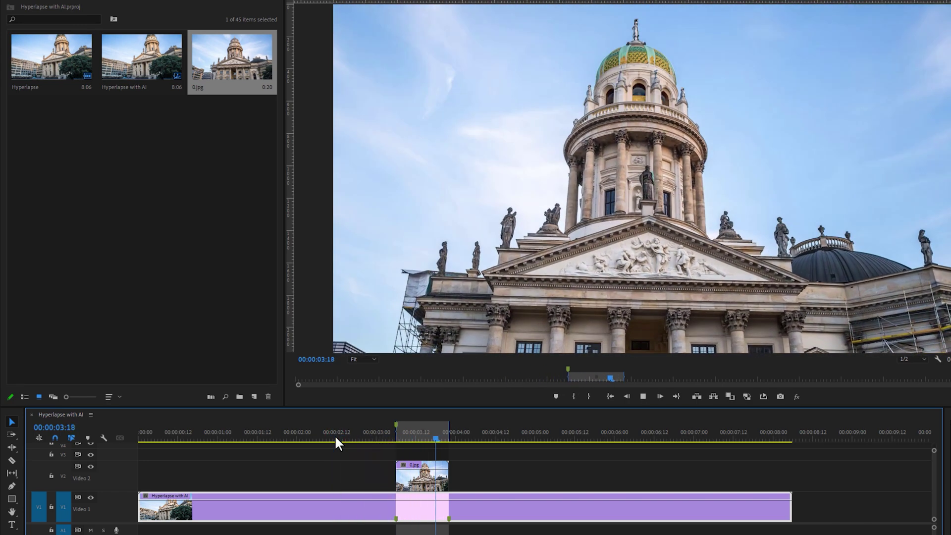
pyautogui.press('space')
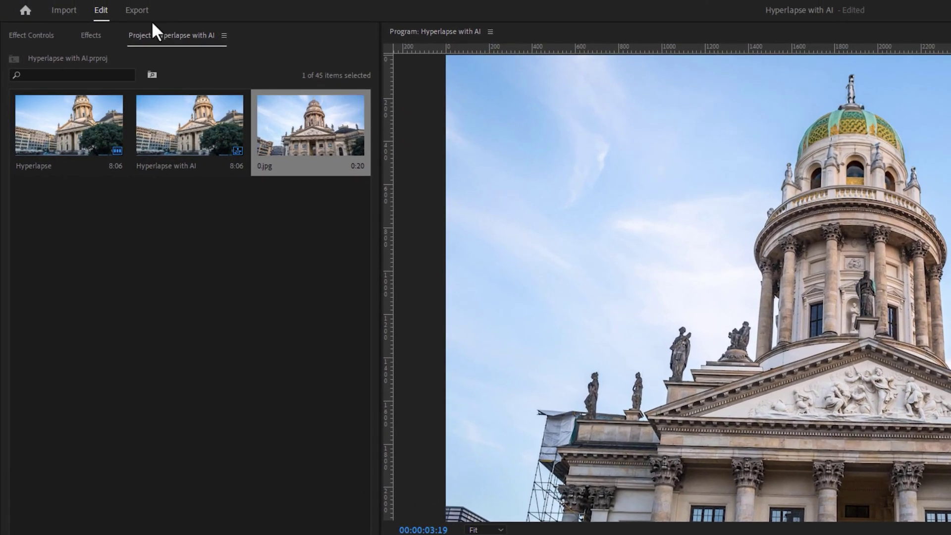
# Step: Export the sequence as H.264 'Hyper lapse with AI' into the Hyperlapse with AI folder
pyautogui.click(144, 11)
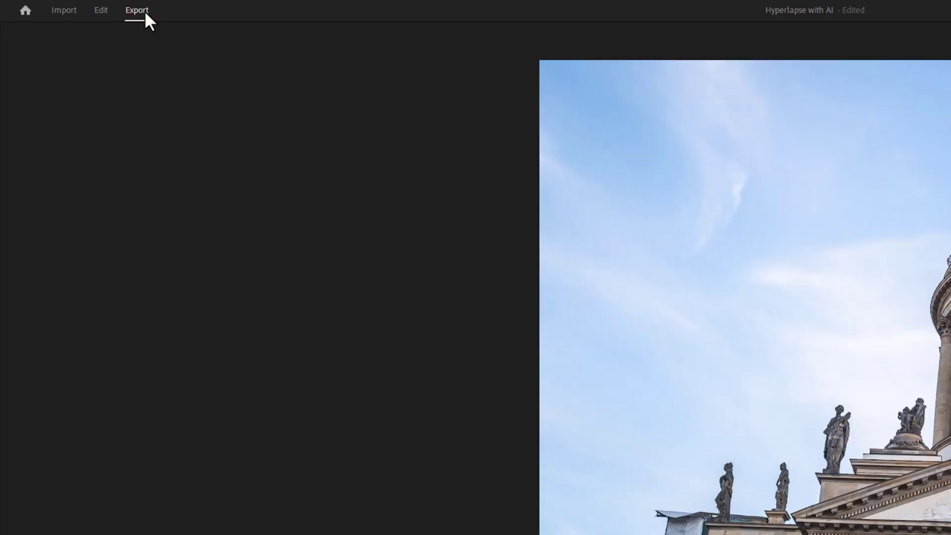
pyautogui.click(346, 98)
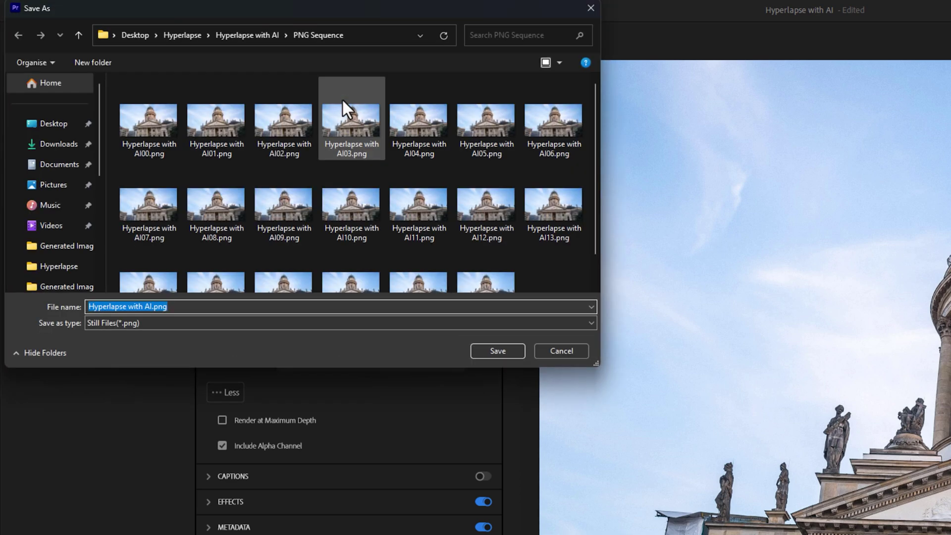
pyautogui.click(256, 34)
pyautogui.write('Hyper lapse with AI')
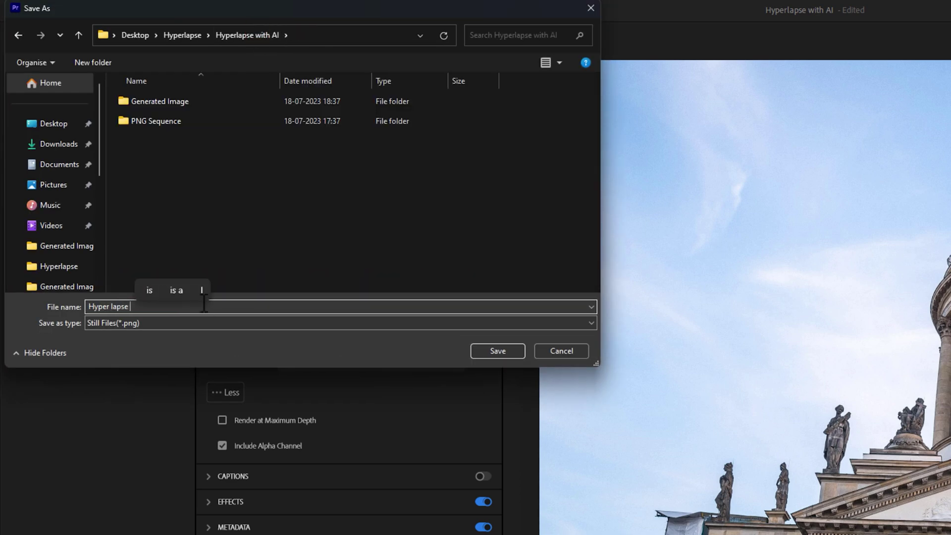
pyautogui.press('Return')
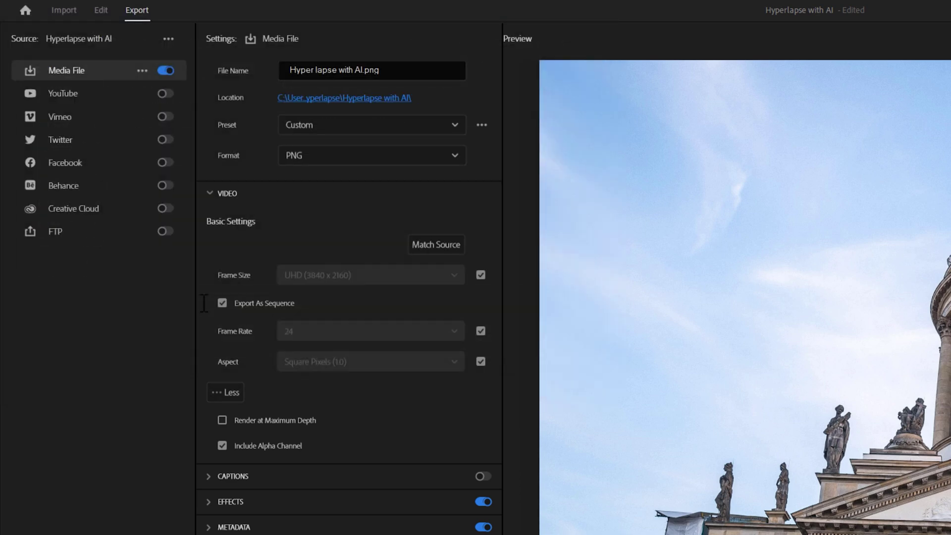
pyautogui.click(411, 157)
pyautogui.scroll(2, 383, 260)
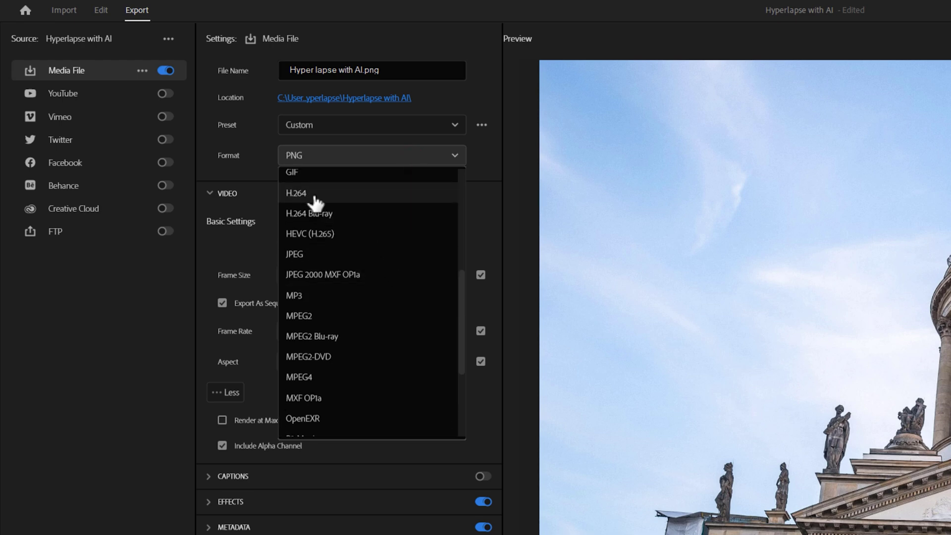
pyautogui.press('Escape')
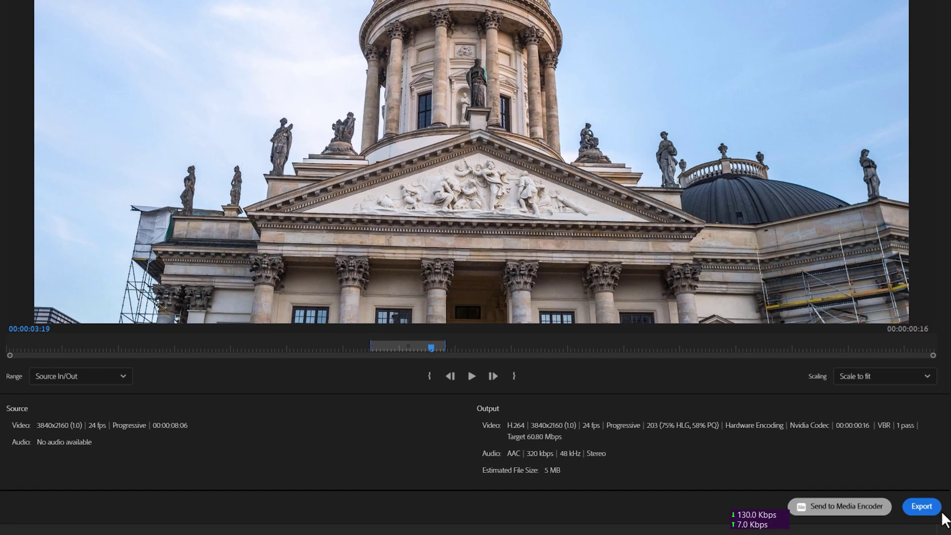
pyautogui.click(921, 506)
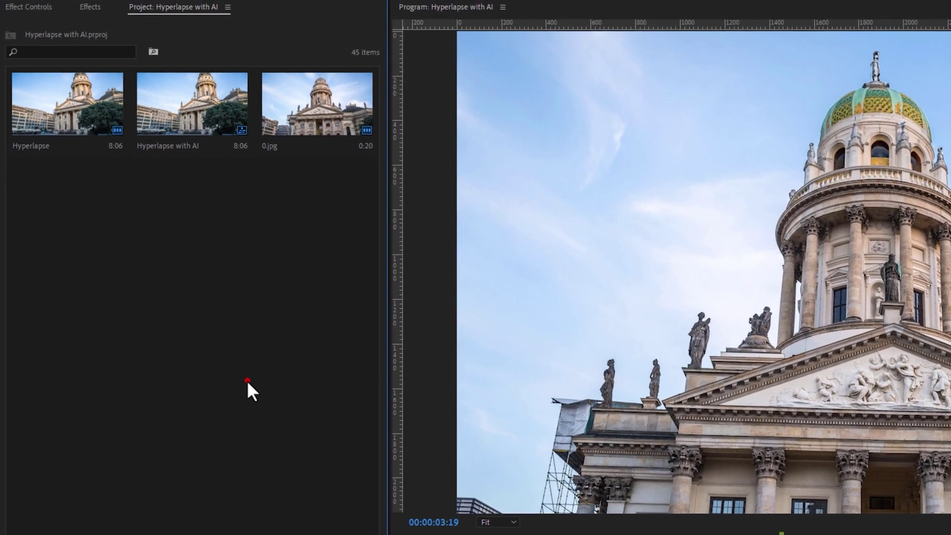
# Step: Import Hyperlapse with AI.mp4 into the project and make a new sequence from that clip
pyautogui.doubleClick(251, 382)
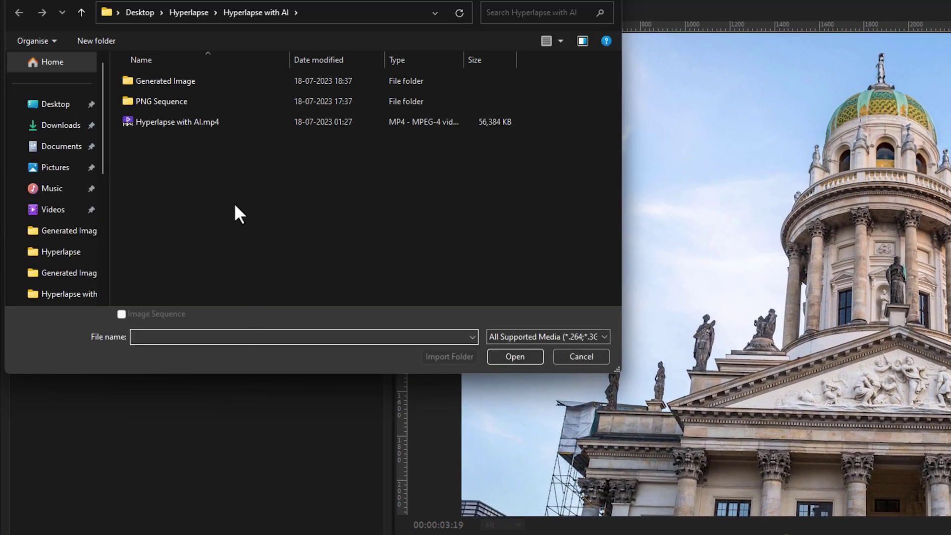
pyautogui.click(229, 122)
pyautogui.click(537, 356)
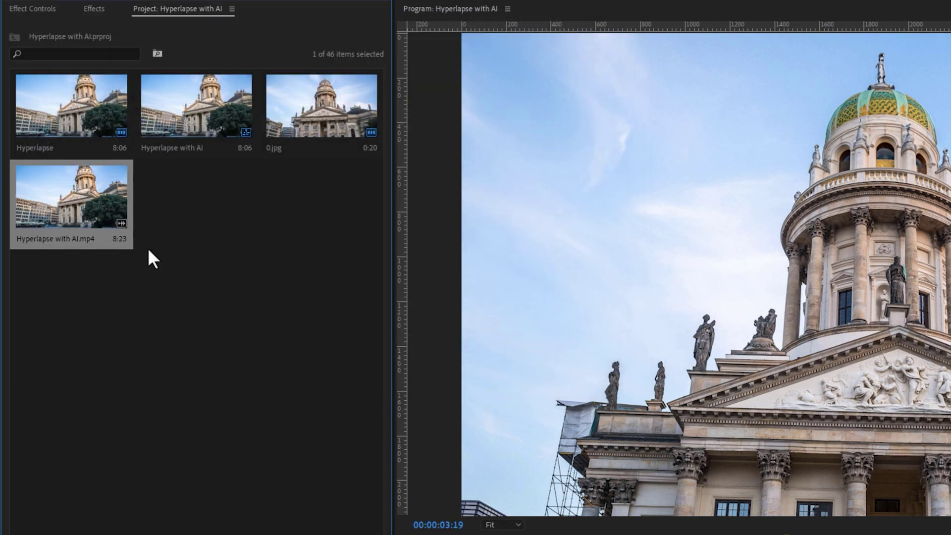
pyautogui.rightClick(81, 197)
pyautogui.click(176, 503)
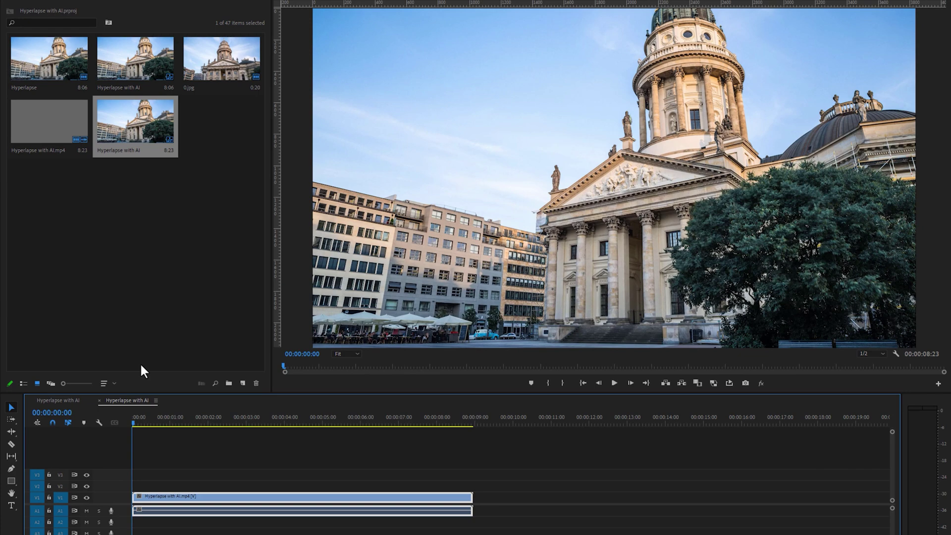
# Step: Cut the clip at 00:00:04:02 and 00:00:05:00, then shift the last piece to about 7:00
pyautogui.moveTo(139, 423); pyautogui.dragTo(288, 422)
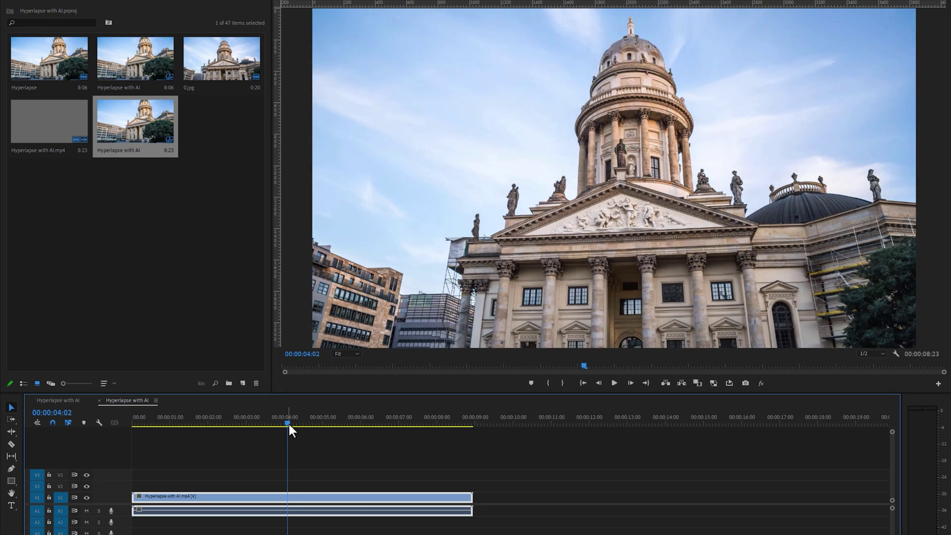
pyautogui.hotkey('ctrl', 'k')
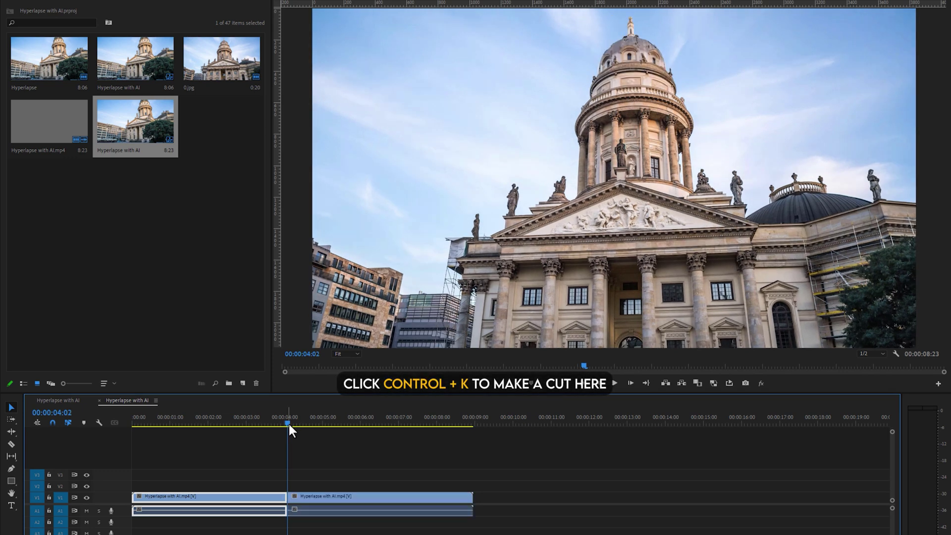
pyautogui.moveTo(288, 422); pyautogui.dragTo(322, 418)
pyautogui.hotkey('ctrl', 'k')
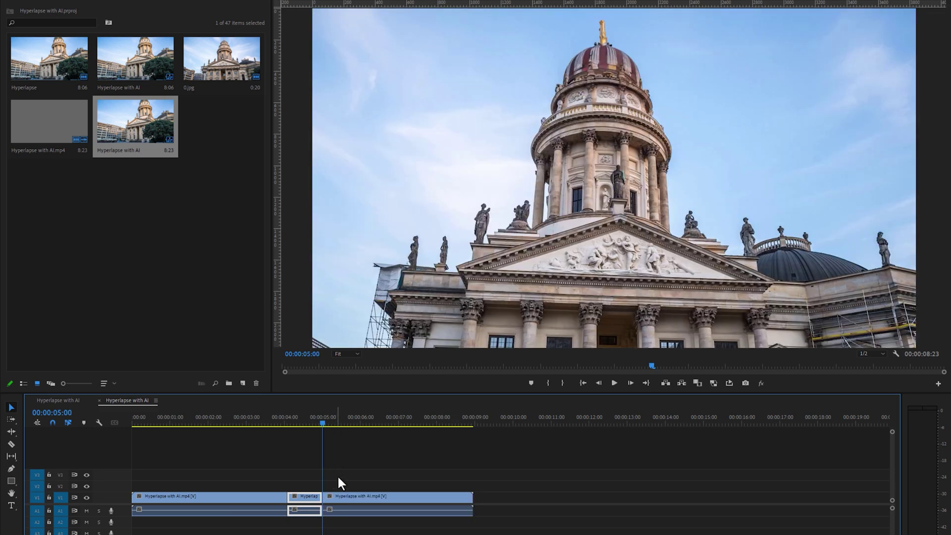
pyautogui.moveTo(346, 508); pyautogui.dragTo(418, 503)
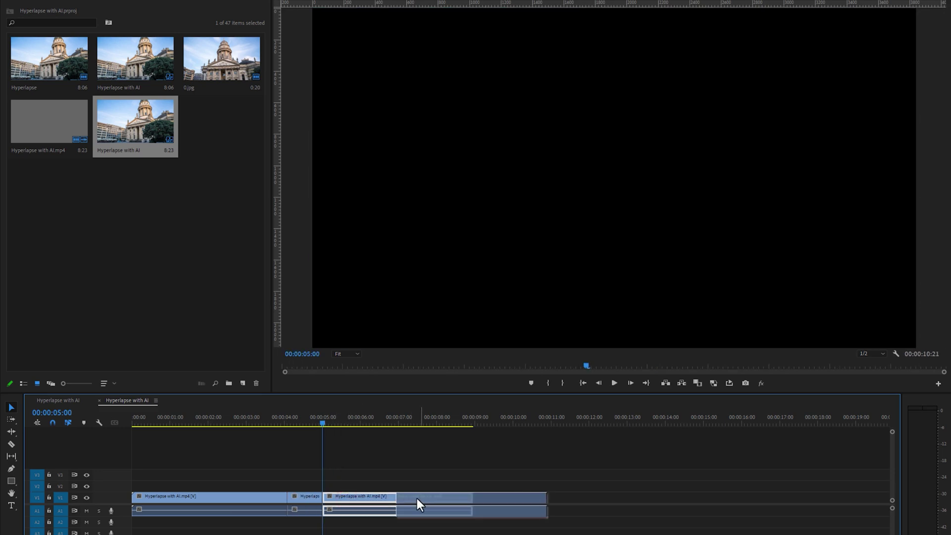
# Step: Slow the middle clip to 50% with Optical Flow, then slide the last clip left to close the gap
pyautogui.rightClick(314, 498)
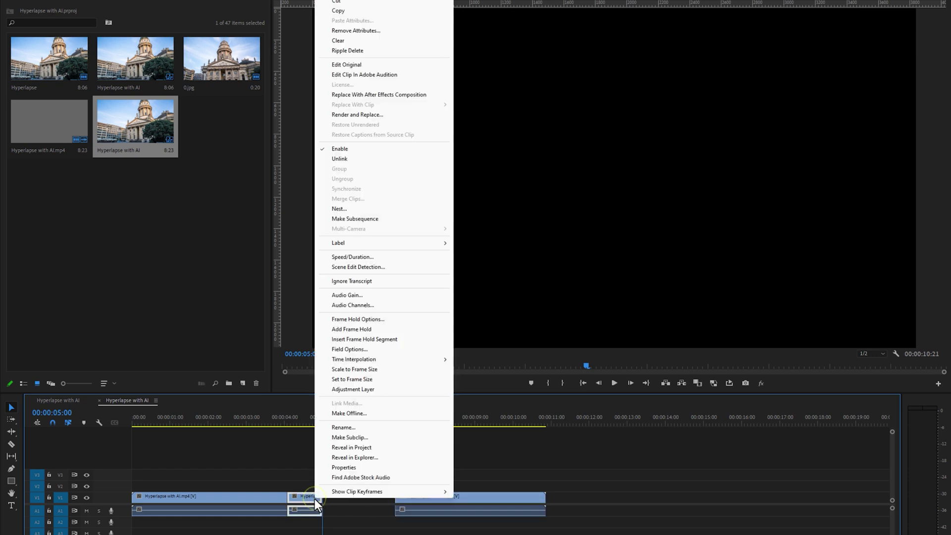
pyautogui.click(376, 257)
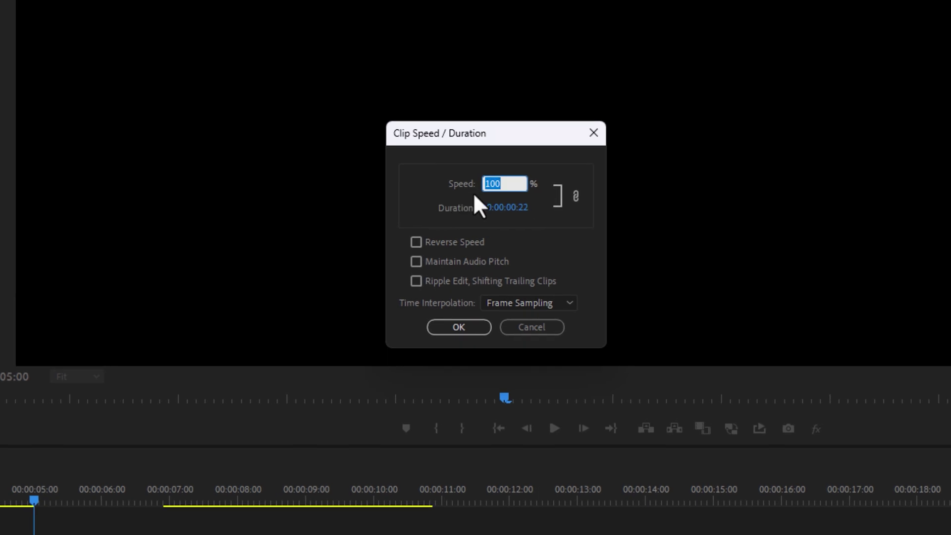
pyautogui.write('50')
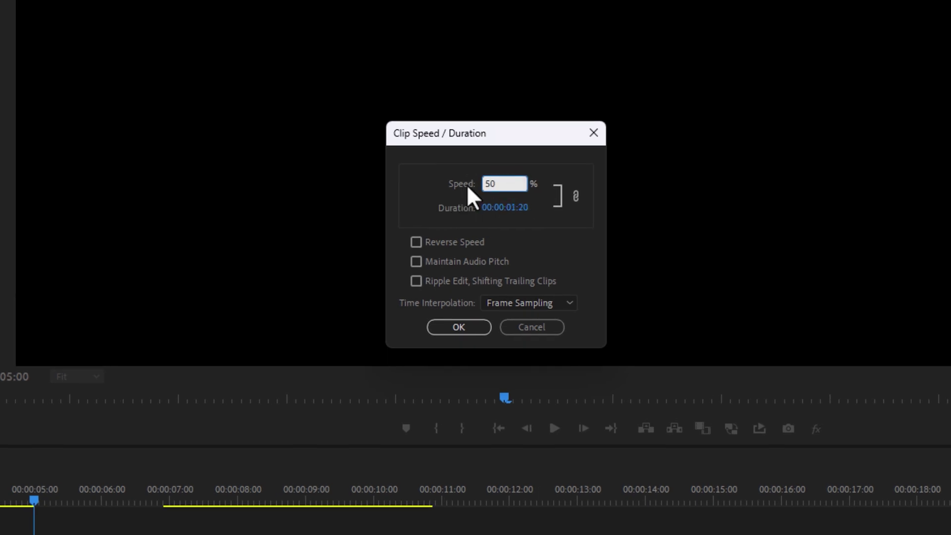
pyautogui.click(554, 303)
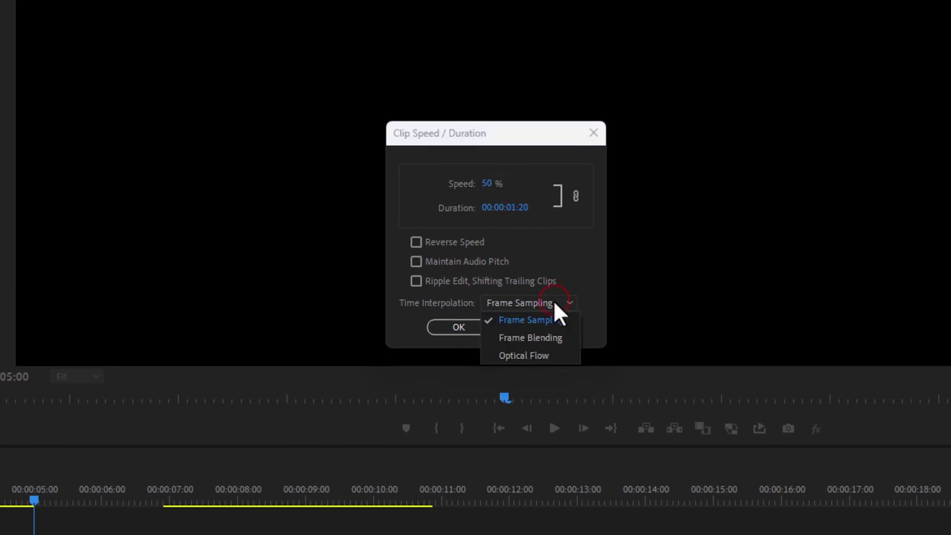
pyautogui.click(549, 355)
pyautogui.click(466, 329)
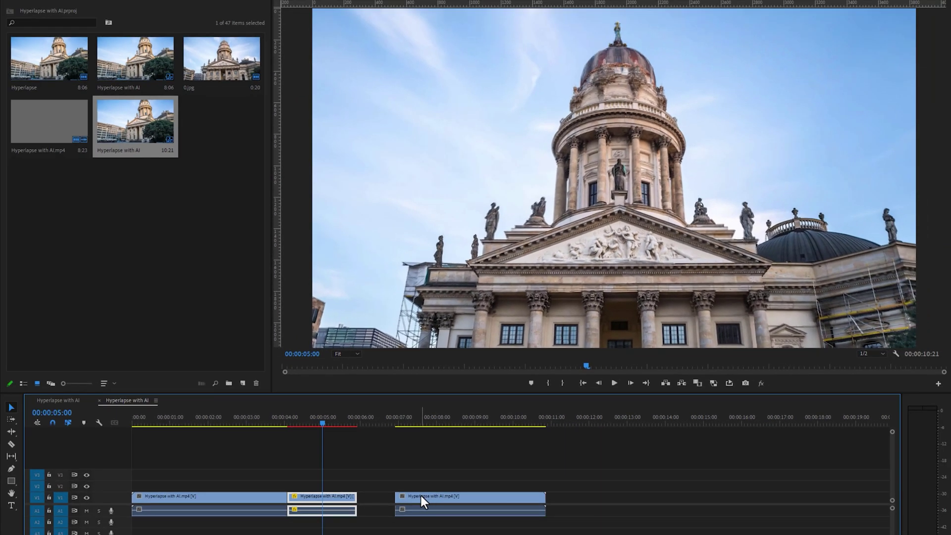
pyautogui.moveTo(420, 495); pyautogui.dragTo(388, 504)
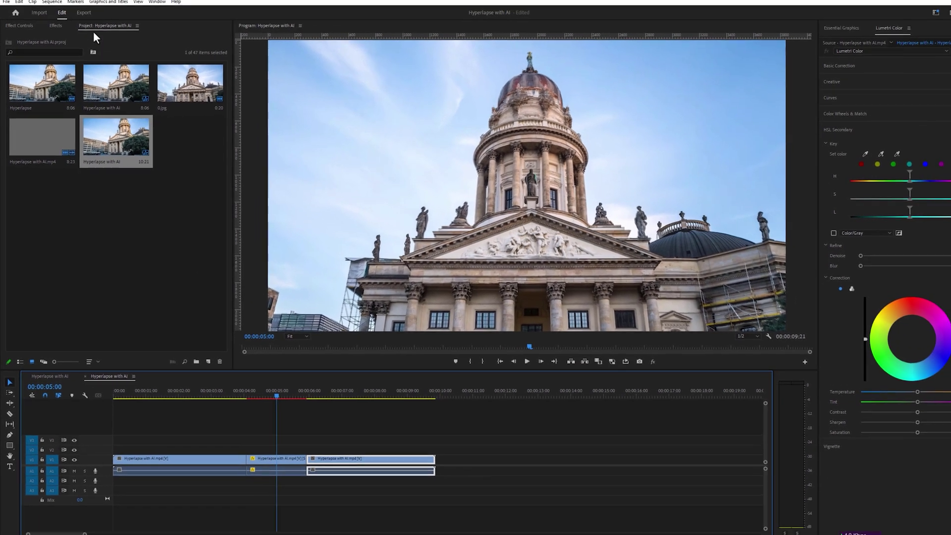